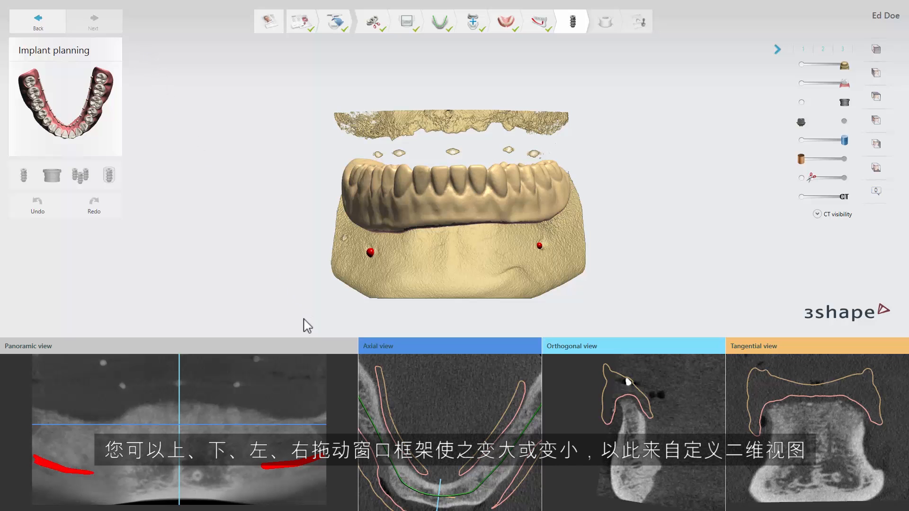
Step: Shrink the 2D view area and narrow the panoramic view, and collapse the axial view and restore it
mouse_move(307, 337)
mouse_down()
mouse_move(316, 300)
mouse_move(315, 347)
mouse_up()
mouse_move(358, 418)
mouse_down()
mouse_move(258, 416)
mouse_move(353, 416)
mouse_up()
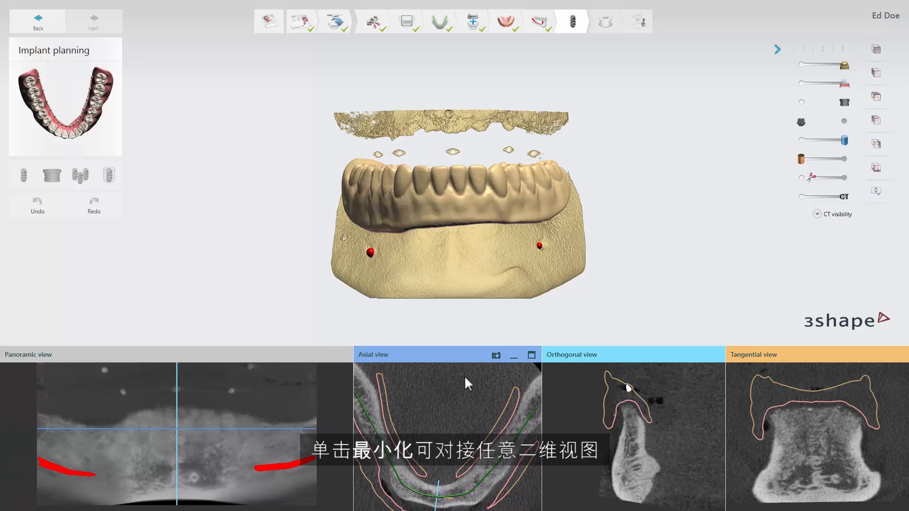
click(514, 358)
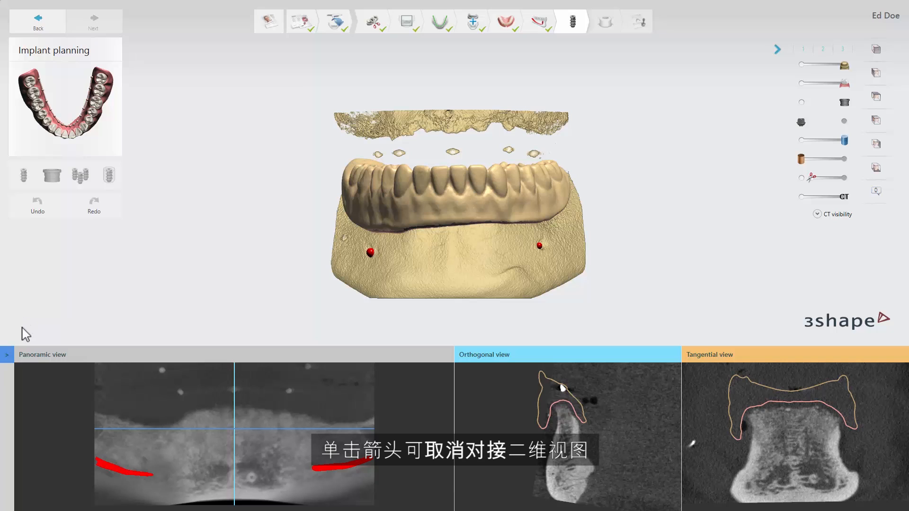
click(8, 356)
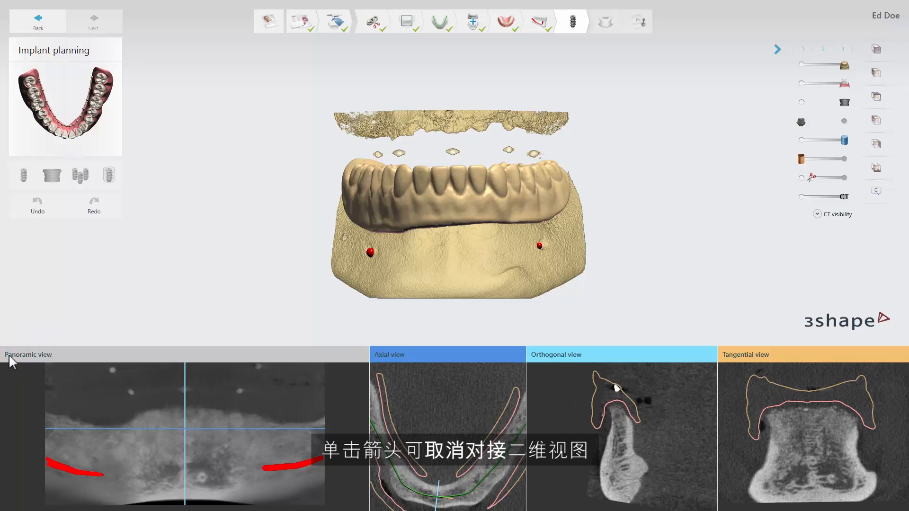
Step: Maximize the panoramic view and capture a snapshot of it, activating the image comment for editing
mouse_move(81, 361)
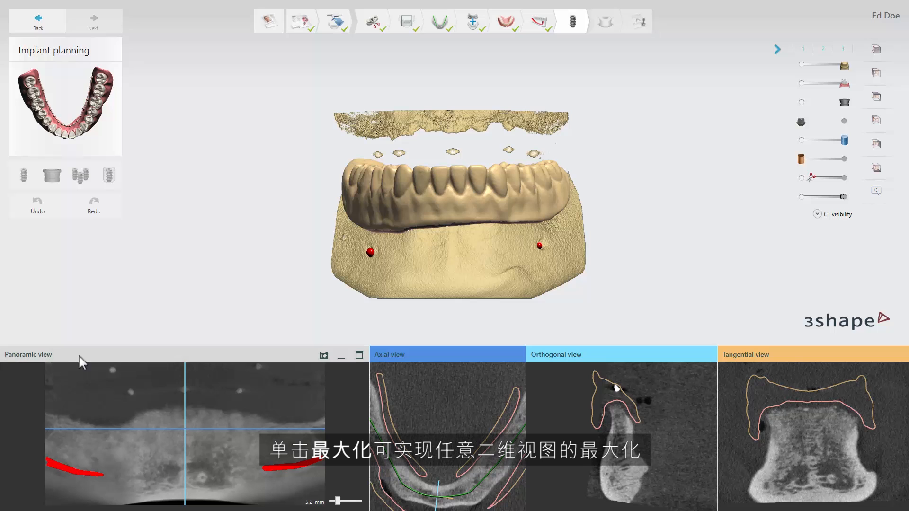
click(359, 355)
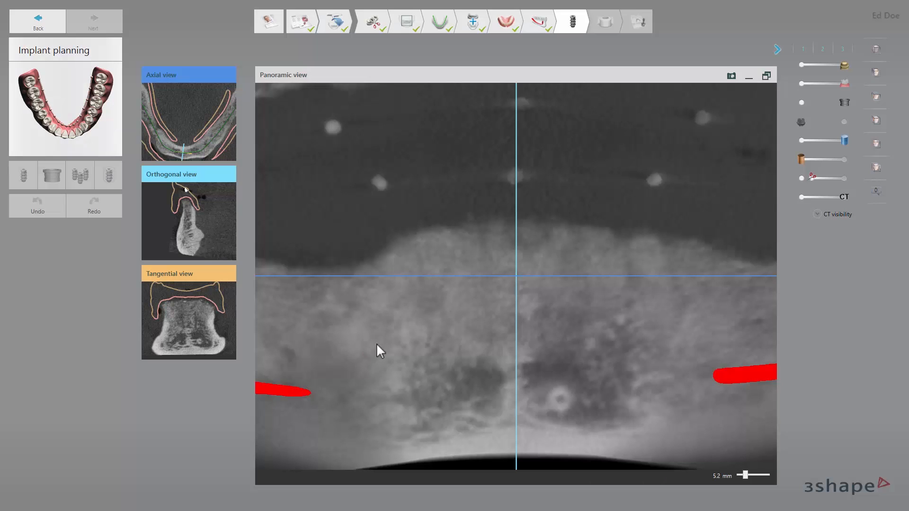
click(731, 76)
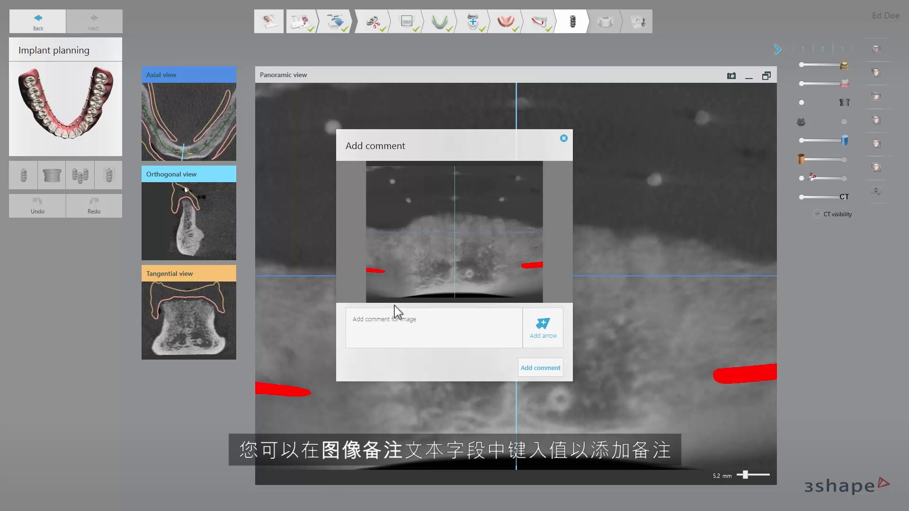
click(371, 322)
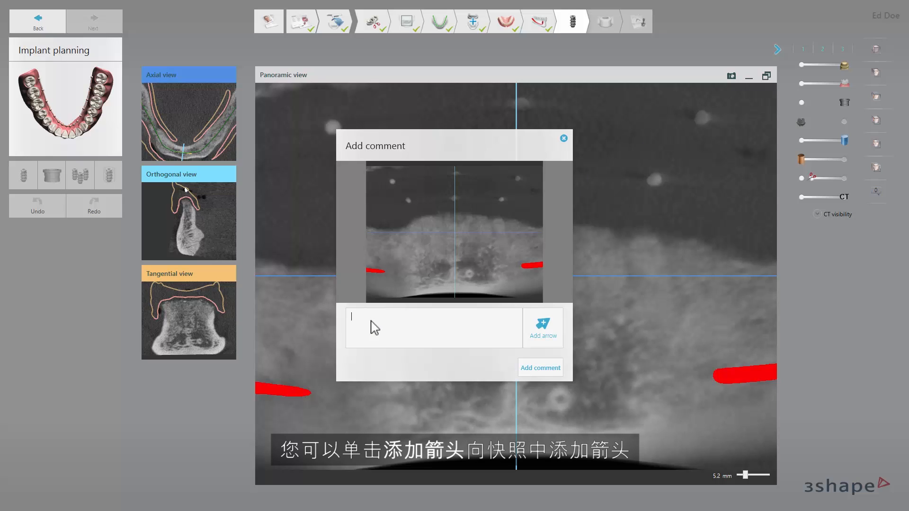
Step: Add an arrow to the snapshot, place it just below the nerve marking on the image's right side, and save the comment
click(539, 322)
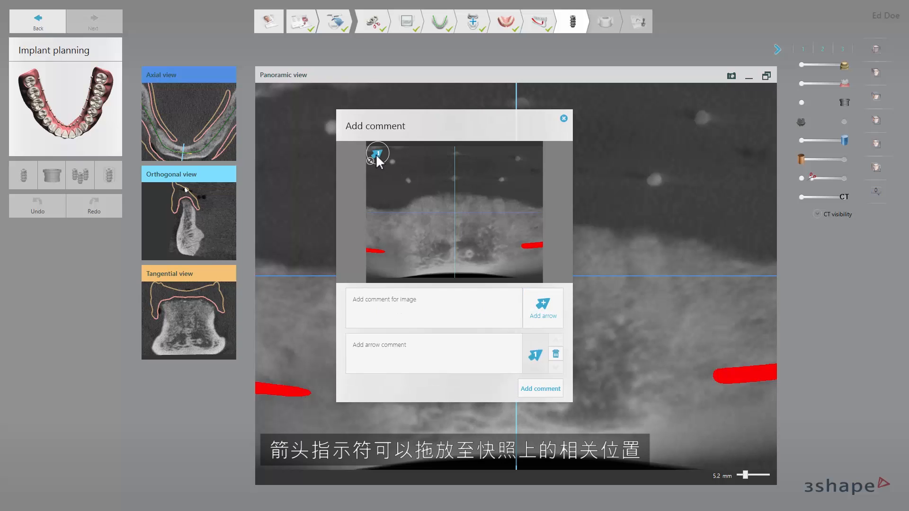
drag(439, 227, 508, 256)
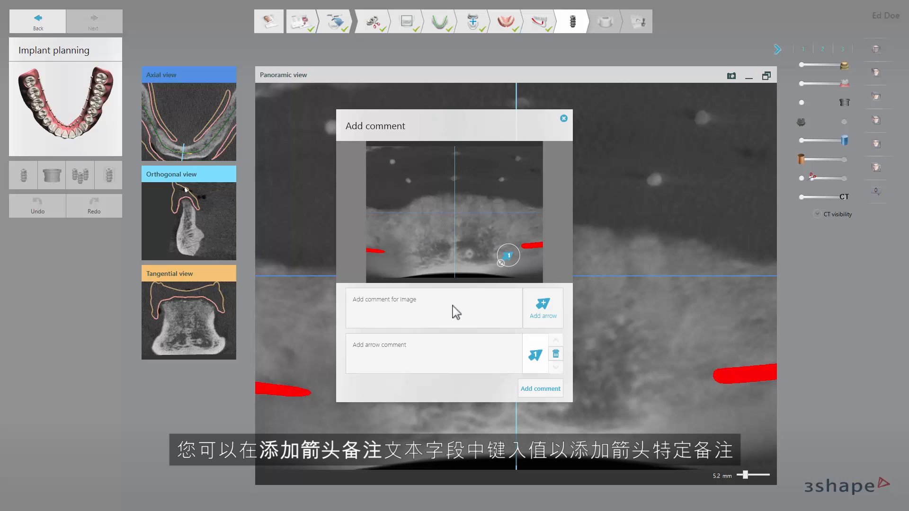
click(404, 345)
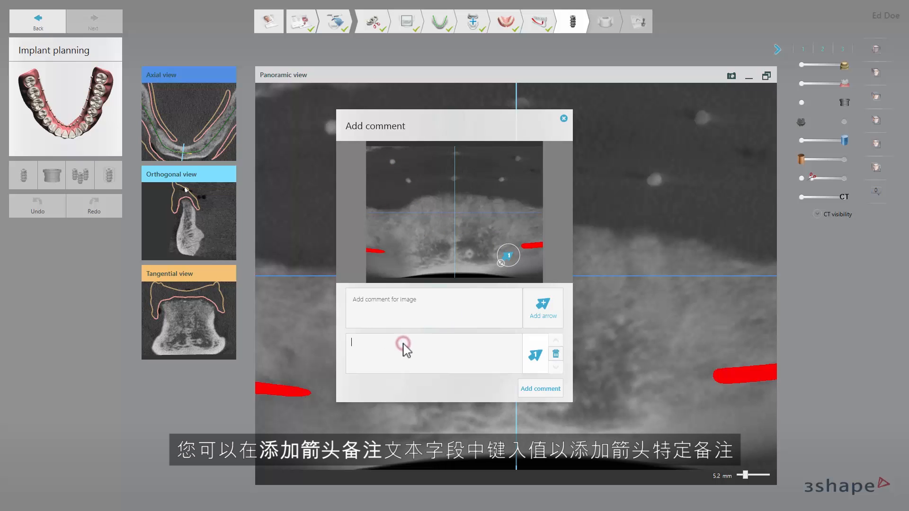
click(524, 387)
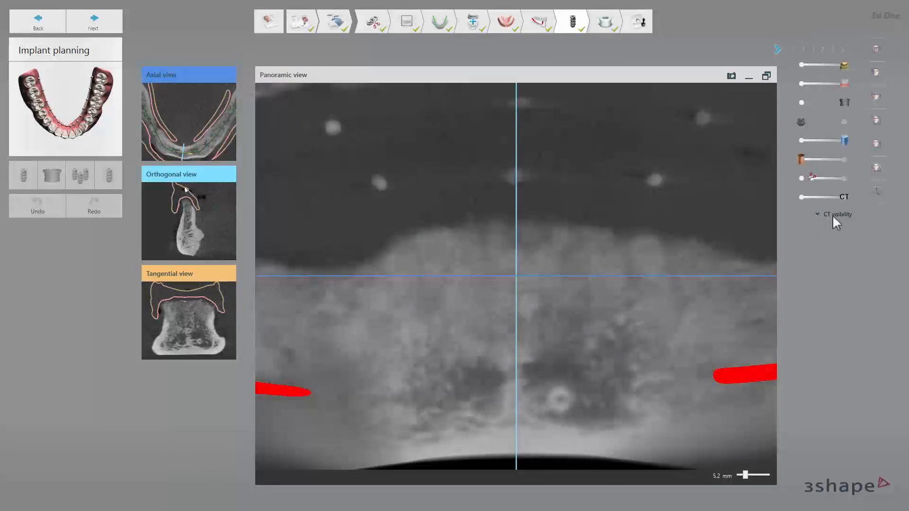
Step: Capture a full-screen snapshot from the 3D scene
mouse_move(879, 191)
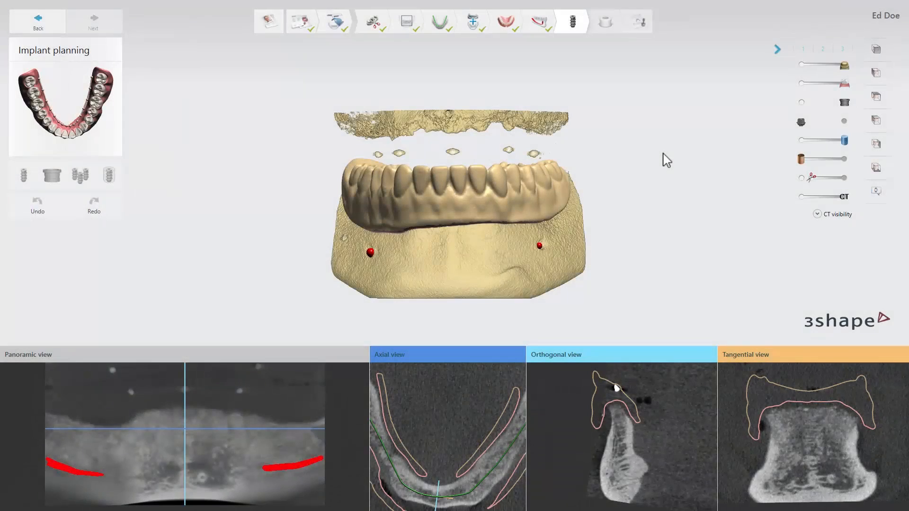
right_click(663, 159)
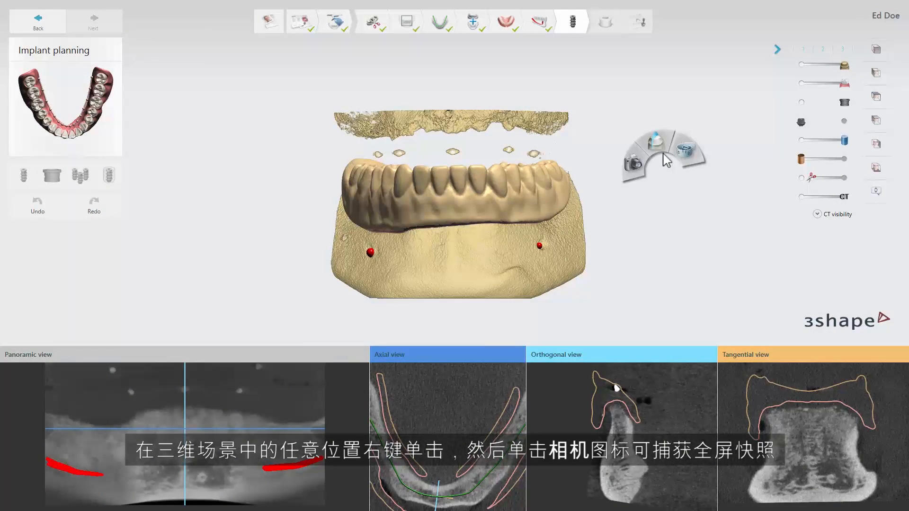
click(637, 169)
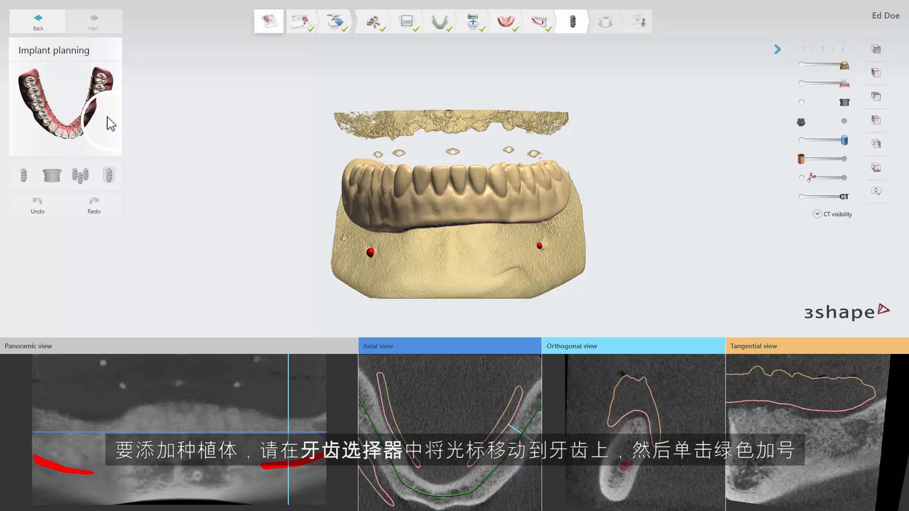
Step: Add an Avinent Coral HI implant on tooth 36 with platform 4.1, diameter 3.8 mm and length 10.0 mm
mouse_move(97, 106)
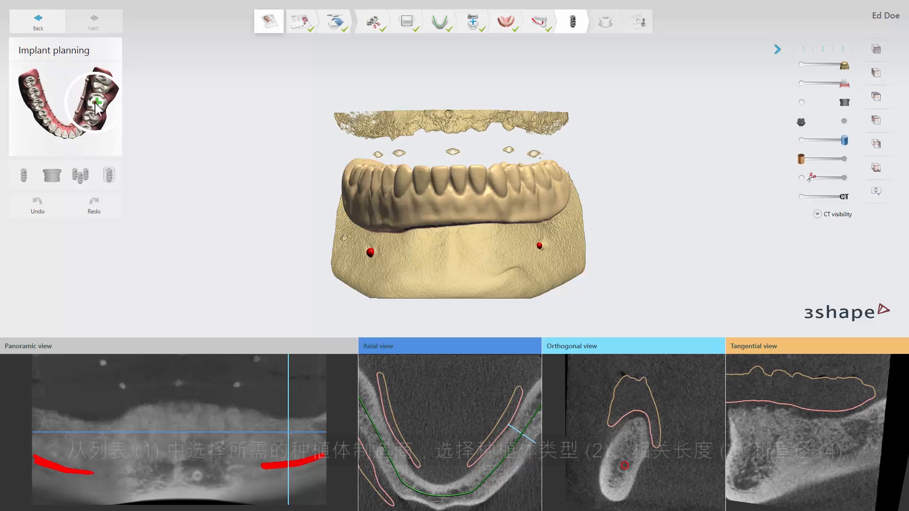
click(97, 103)
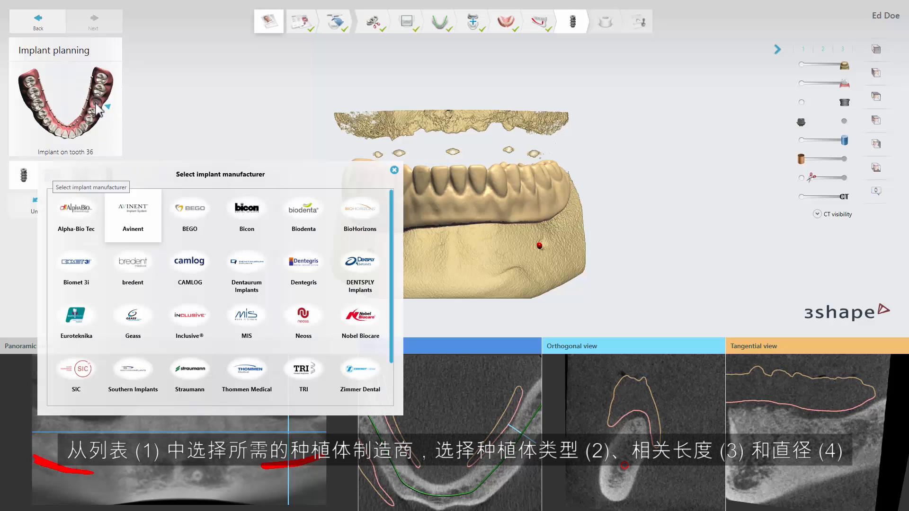
click(135, 231)
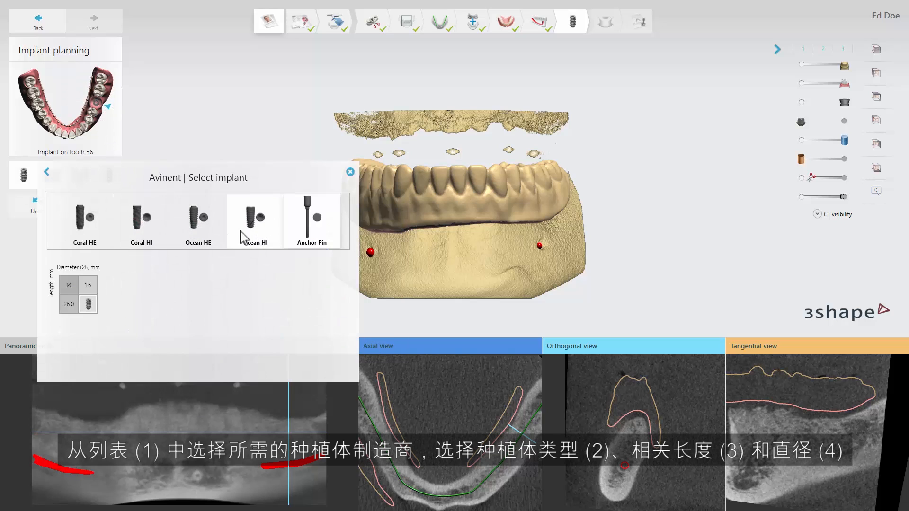
click(144, 224)
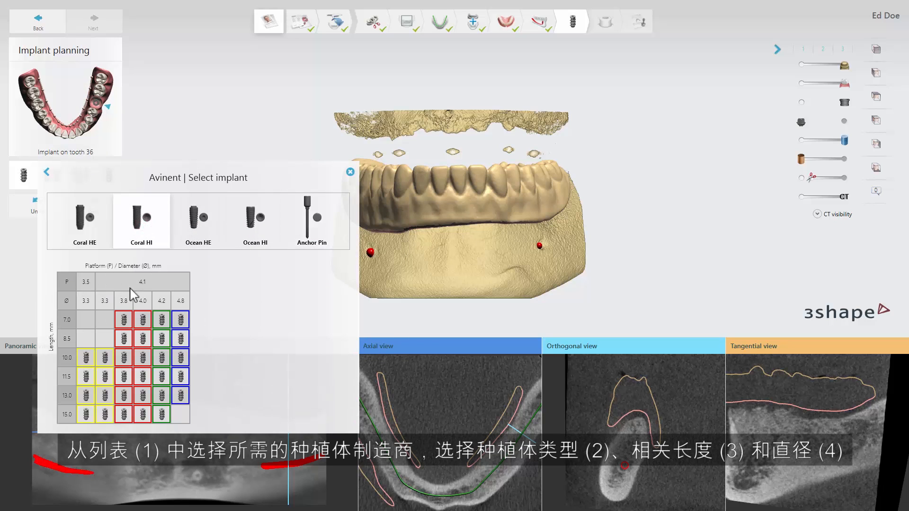
double_click(123, 361)
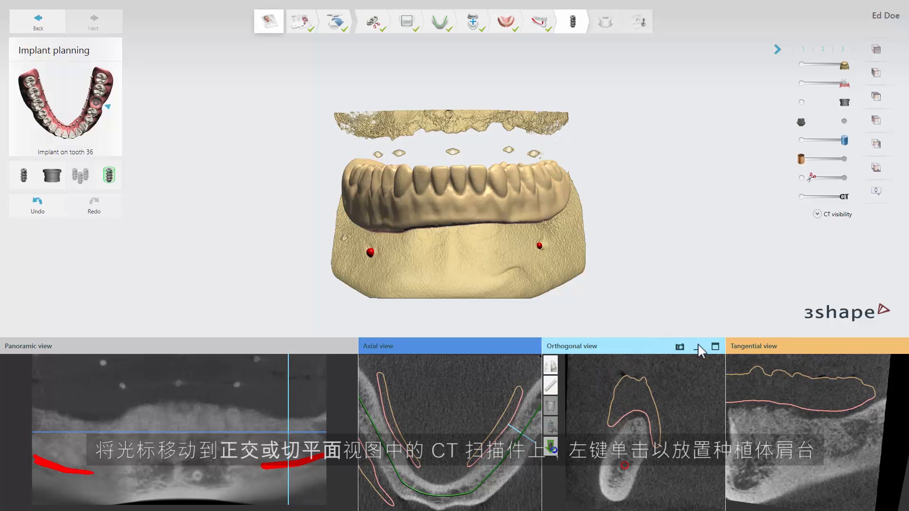
Step: Maximize the orthogonal view and place the implant with its shoulder at the ridge crest and its apex tilted along the jawbone above the nerve
click(715, 346)
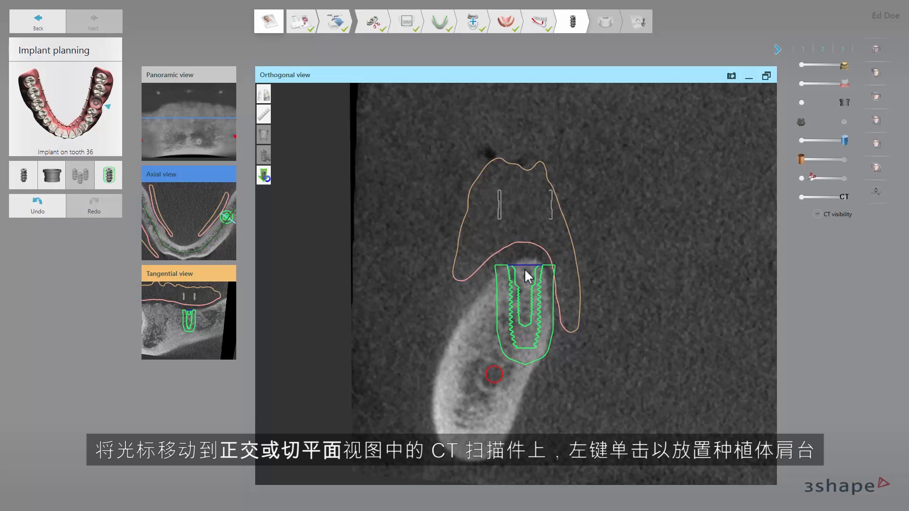
click(524, 273)
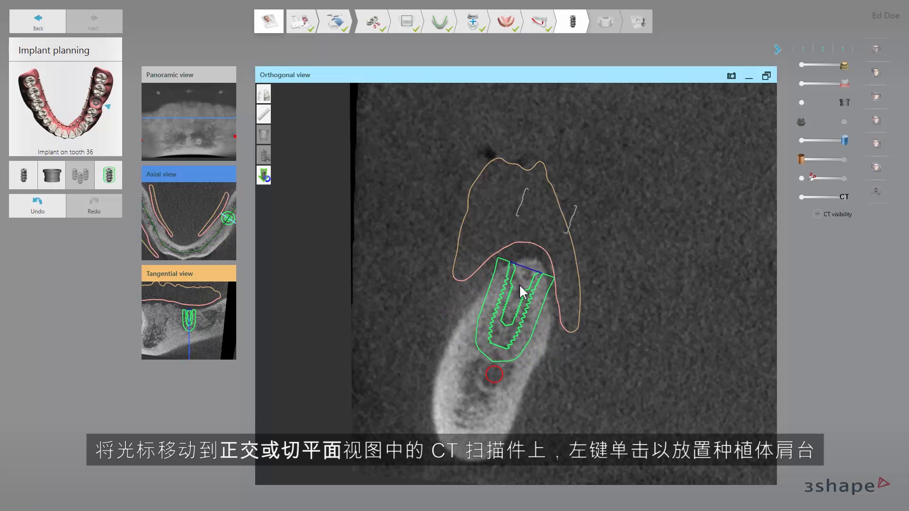
click(519, 285)
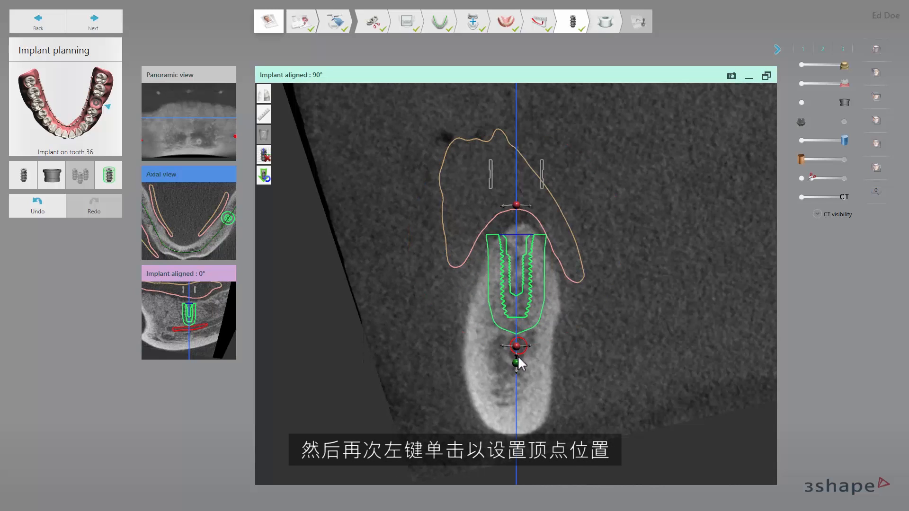
Step: Fine-tune the tooth 36 implant's position in the cross-section using its red and green control points
drag(516, 350, 516, 326)
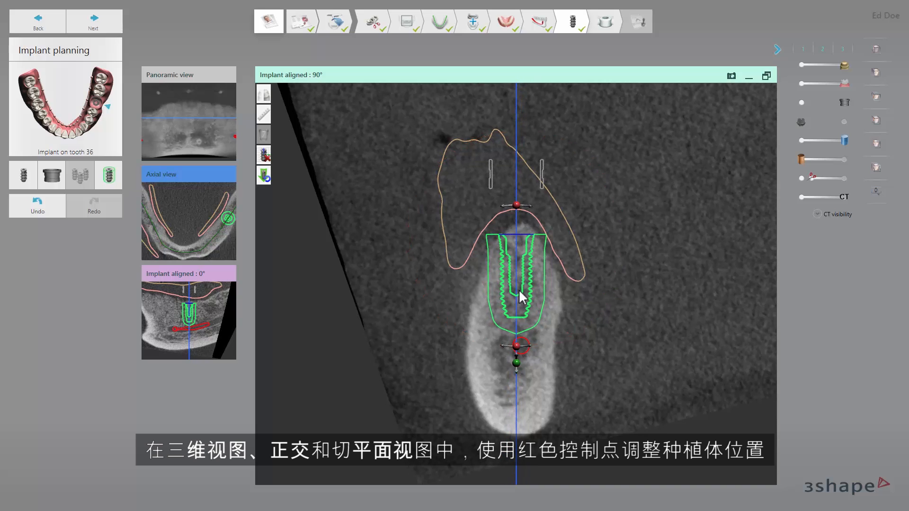
drag(520, 292, 523, 294)
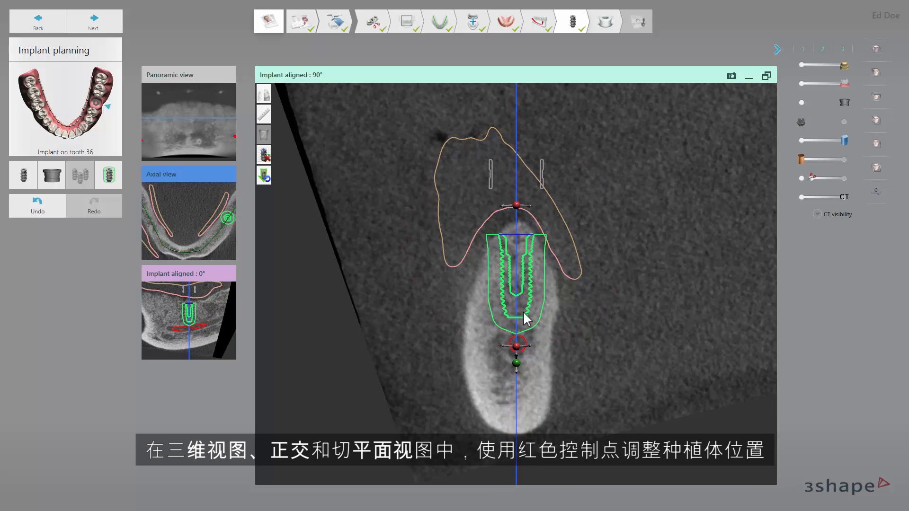
drag(517, 363, 517, 321)
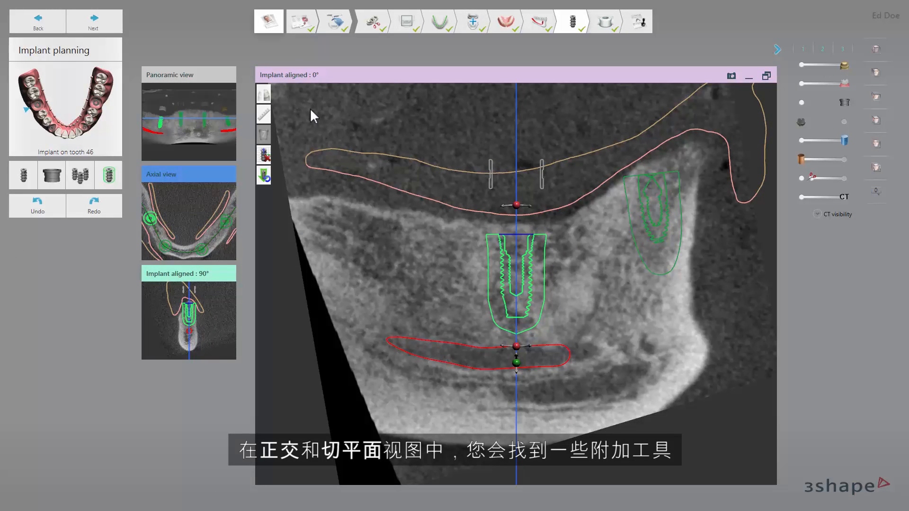
Step: Insert a distance measurement from the tooth 46 implant's shoulder up to the bone crest directly above it
click(265, 114)
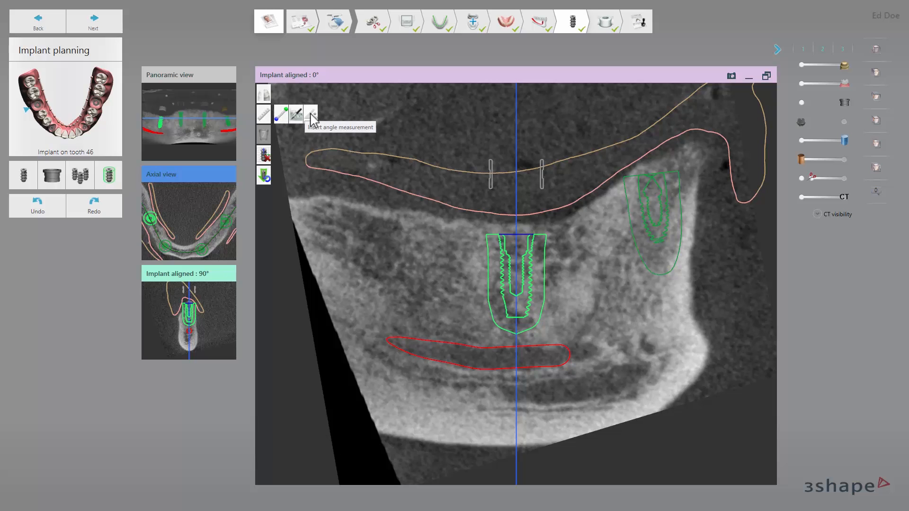
click(283, 115)
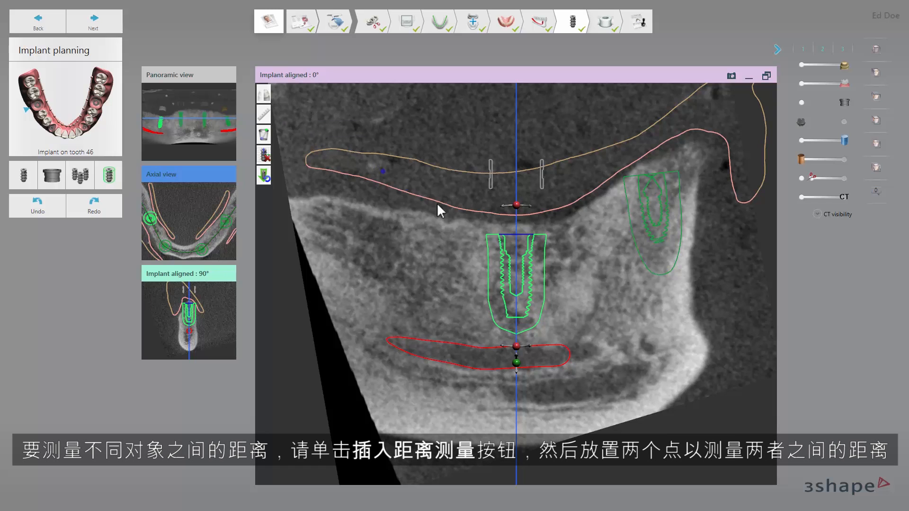
click(517, 235)
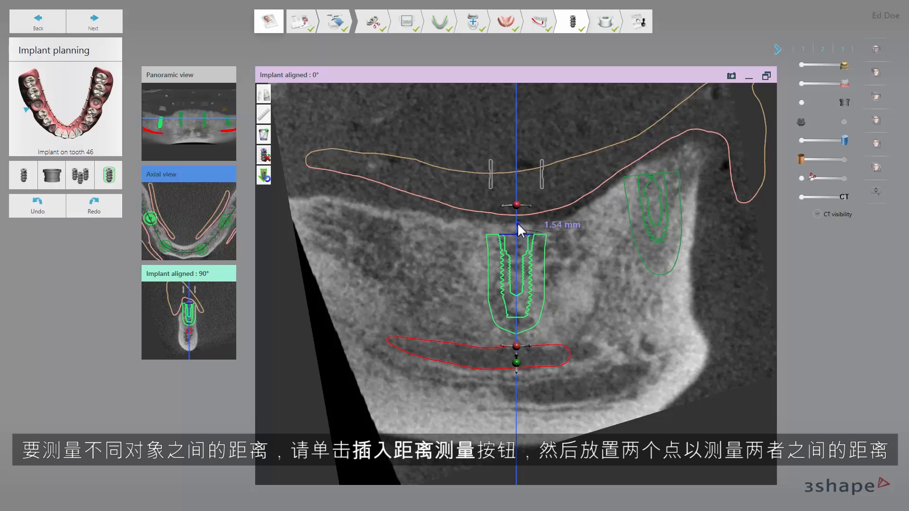
click(518, 224)
Step: Insert a bone density measurement at a point in the jawbone beside the tooth 46 implant
mouse_move(265, 119)
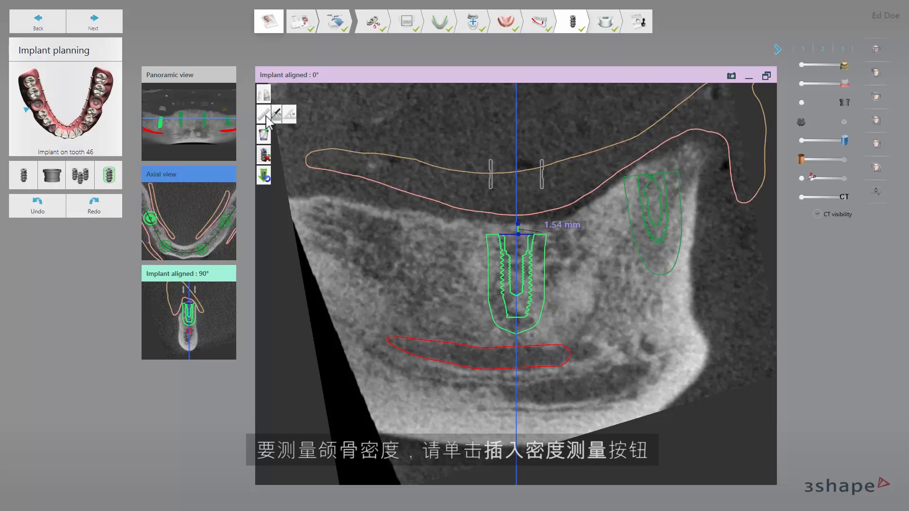
click(290, 115)
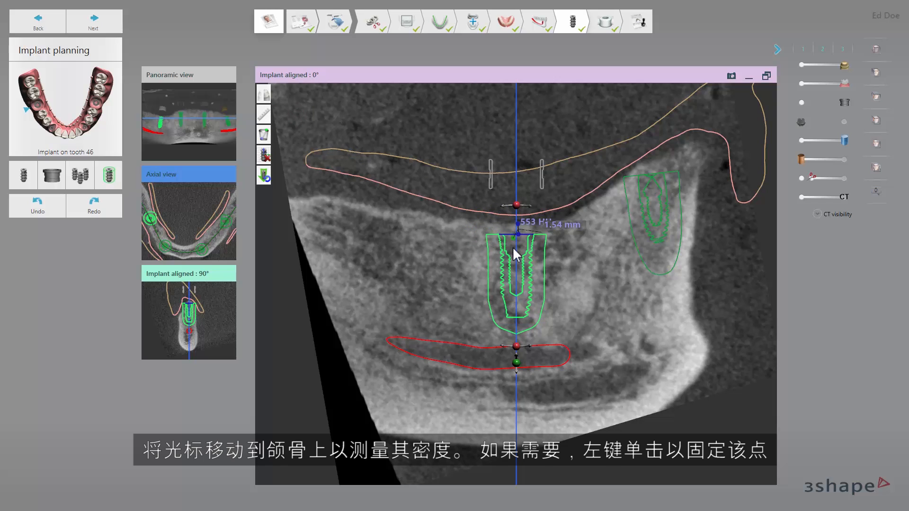
click(556, 284)
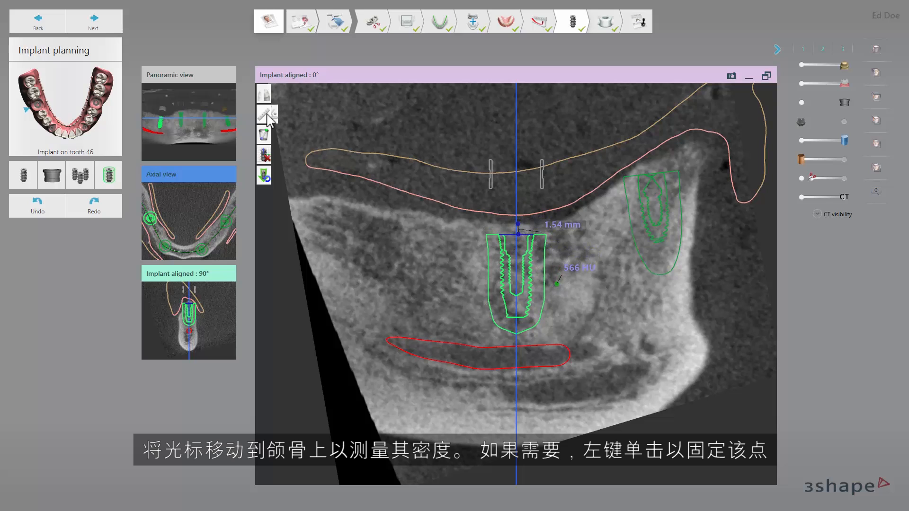
Step: Insert an angle measurement between the long axes of the tooth 46 implant and the neighbouring implant
click(266, 113)
click(310, 115)
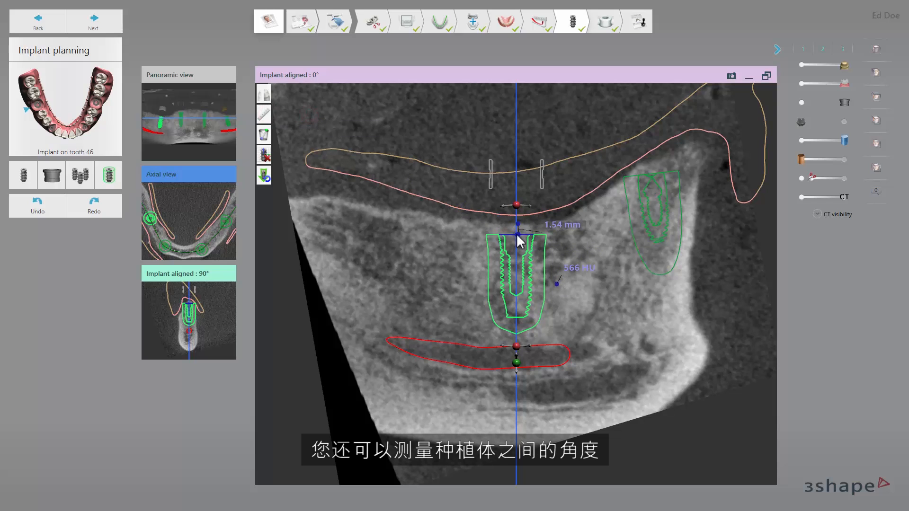
click(519, 328)
click(651, 175)
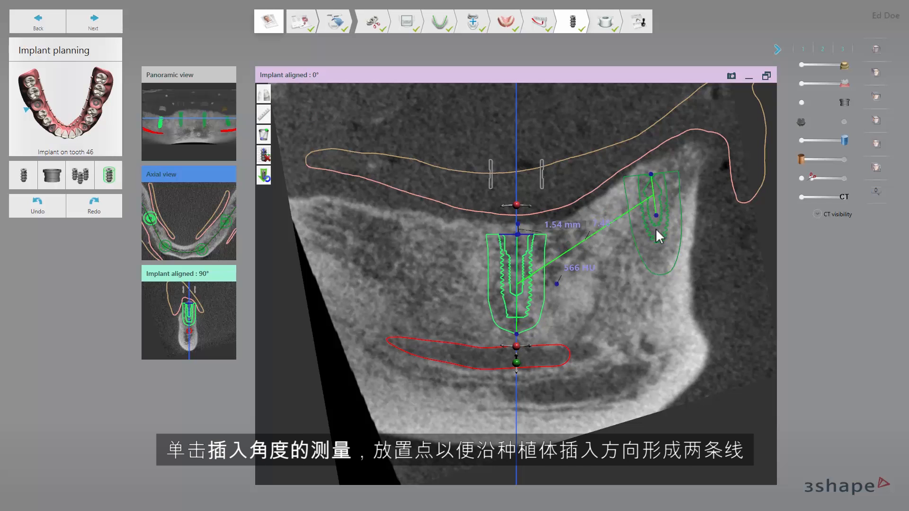
click(663, 272)
Step: Remove the angle, density and distance measurements from the implant-aligned view
click(264, 136)
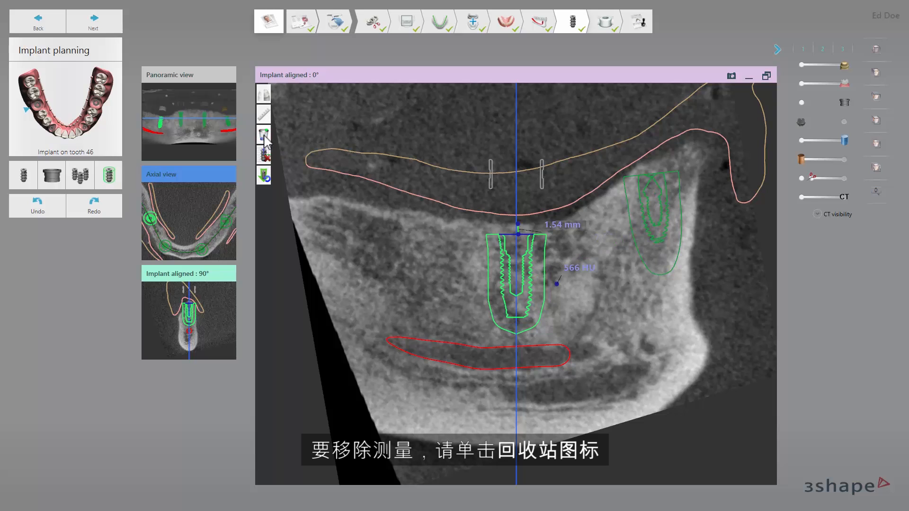
click(265, 137)
click(264, 137)
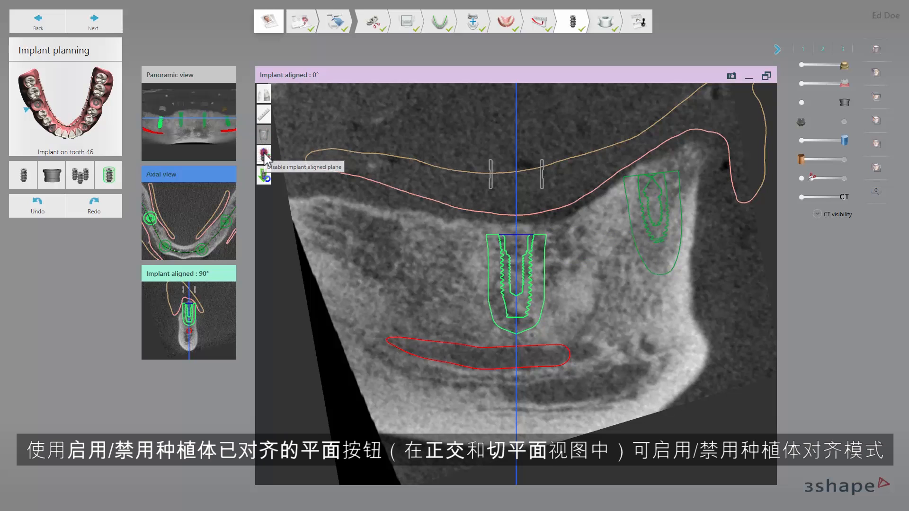
Step: Switch the implant-aligned planes off and back on for the tooth 46 implant
click(264, 155)
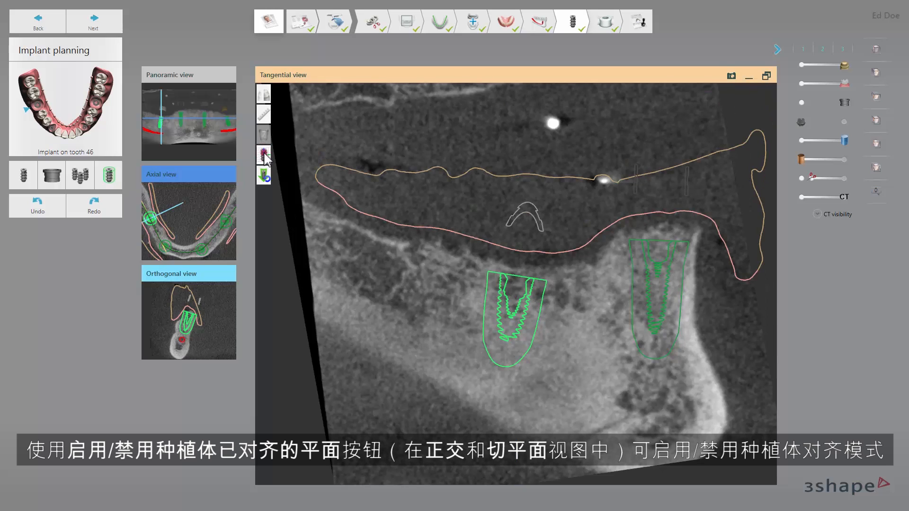
click(264, 154)
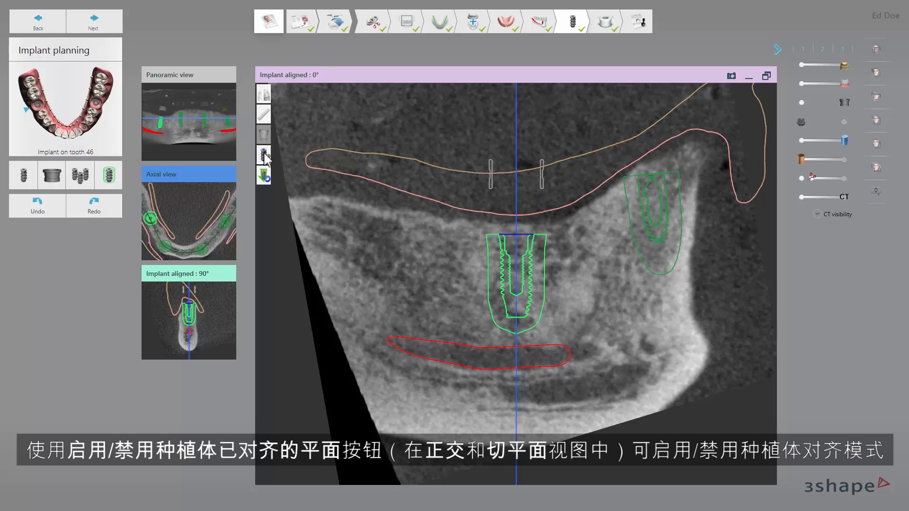
Step: Reset the position of the tooth 46 implant and place it again in the jawbone in the tangential view
mouse_move(265, 177)
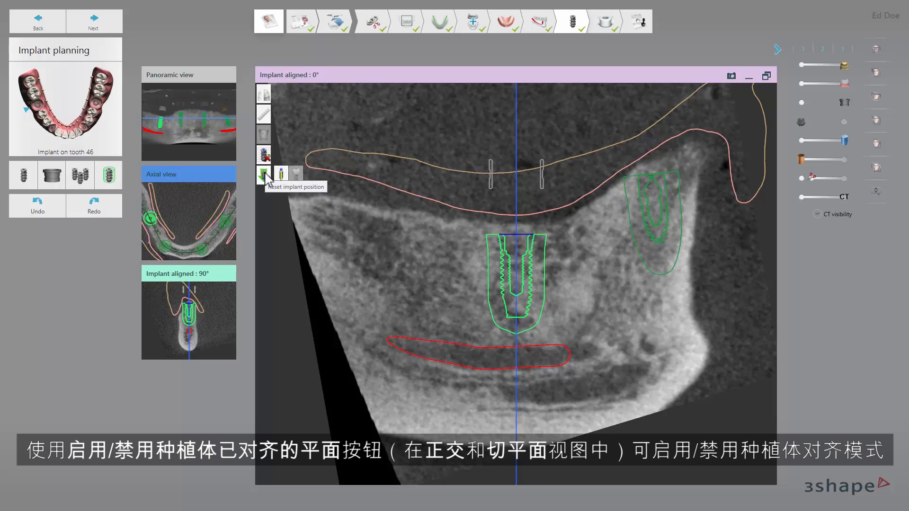
click(264, 175)
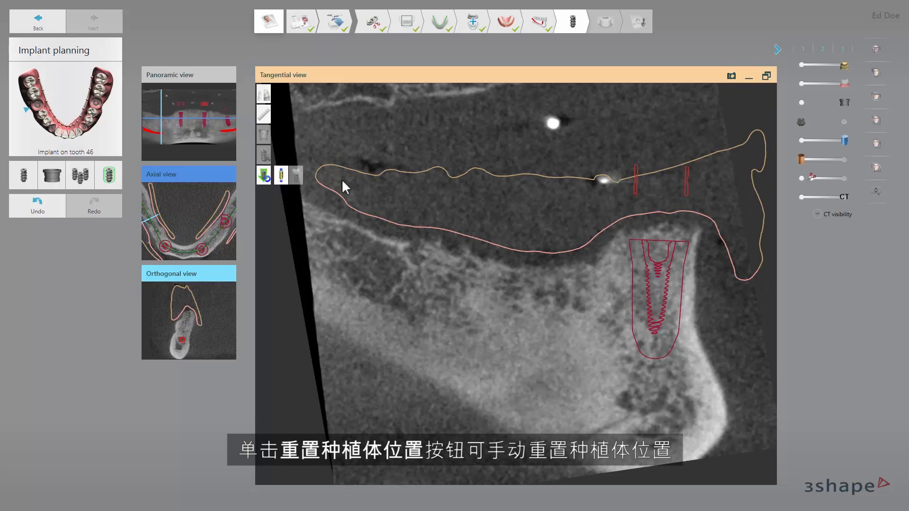
mouse_move(518, 285)
mouse_down()
mouse_move(519, 279)
mouse_move(521, 290)
mouse_move(487, 293)
mouse_move(513, 284)
mouse_up()
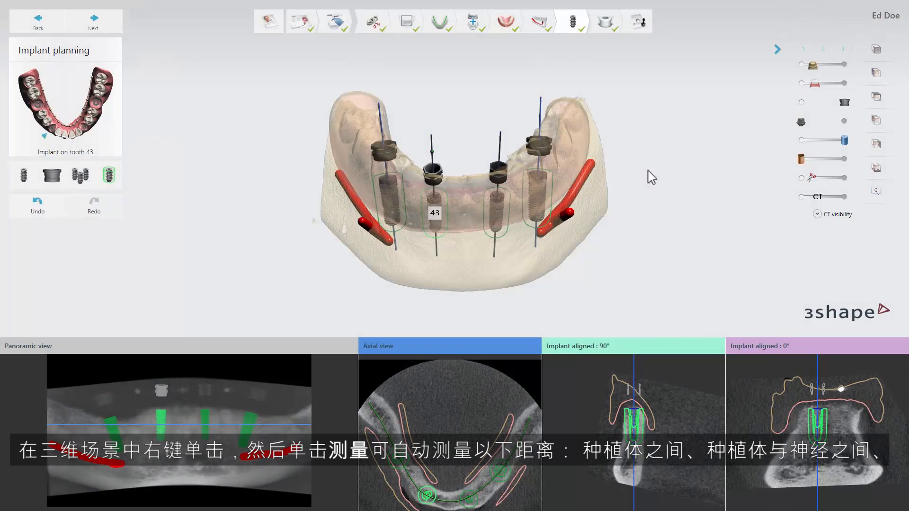
Step: Measure the distances from the tooth 43 implant to the other implants and to the nerve in the 3D scene
right_click(651, 177)
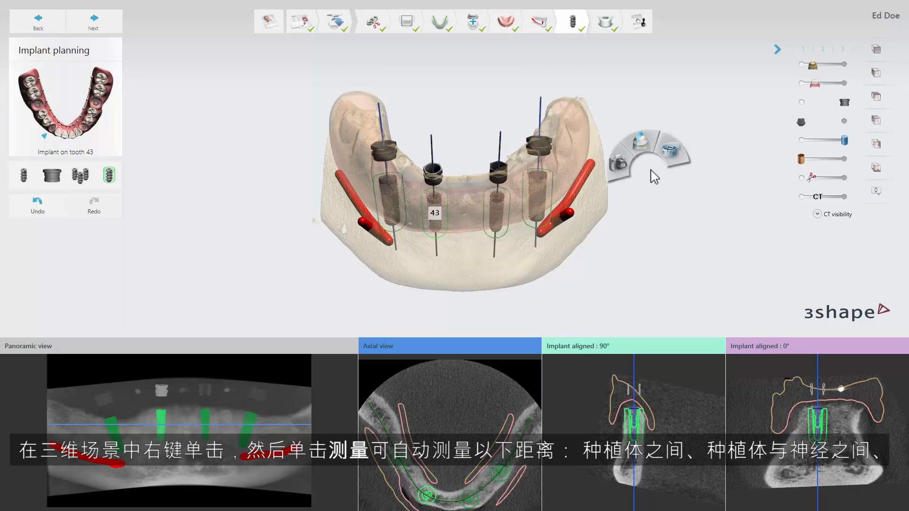
click(669, 155)
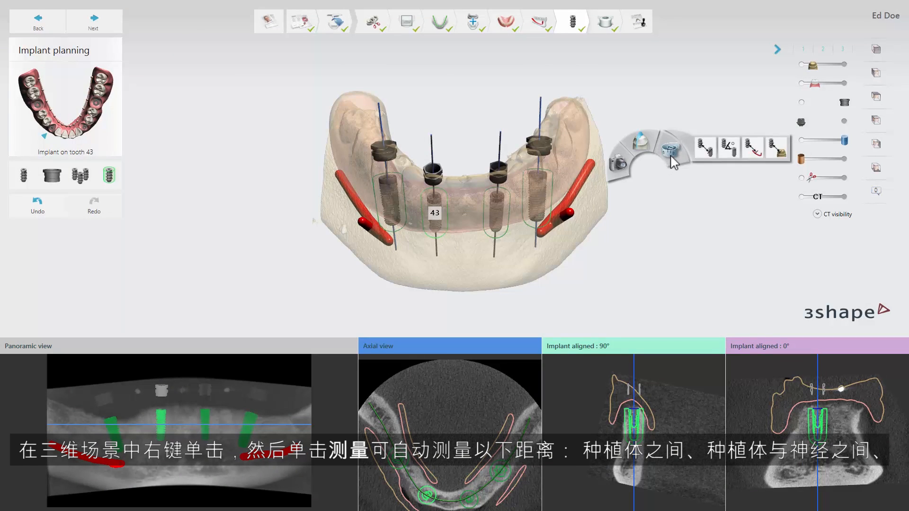
click(702, 151)
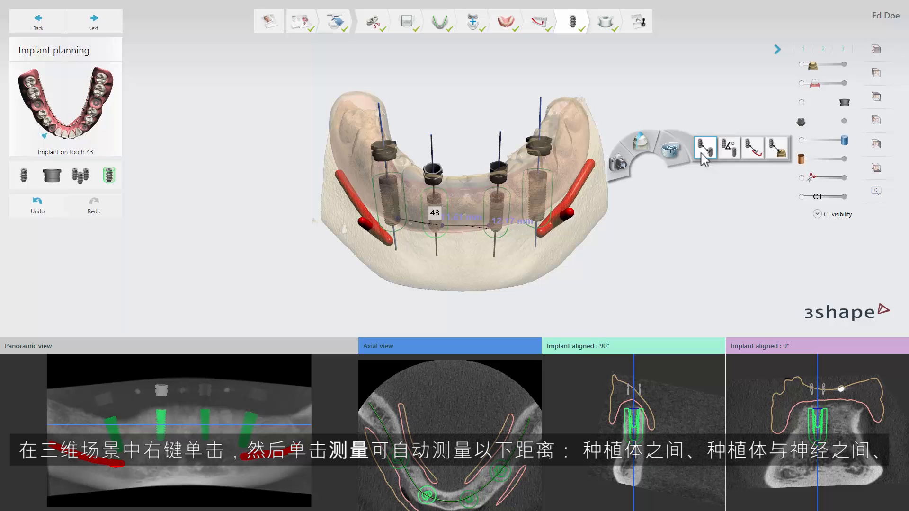
click(752, 151)
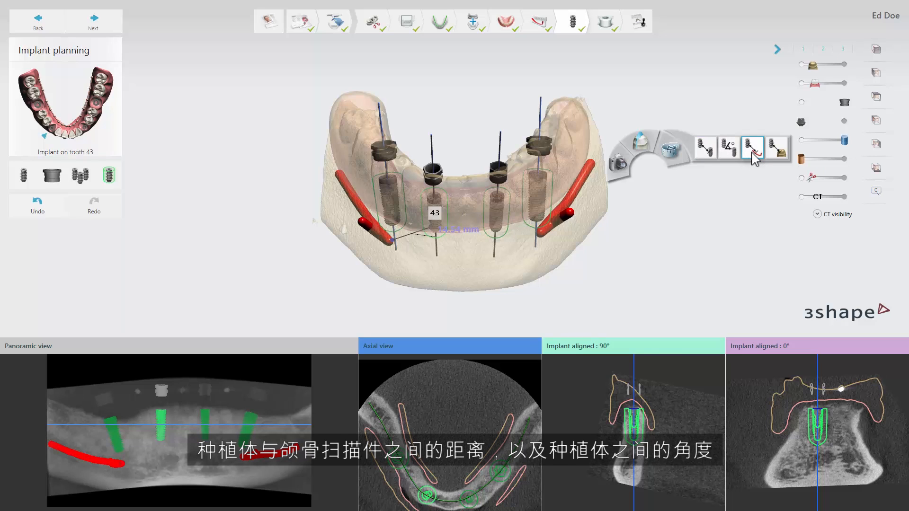
click(754, 159)
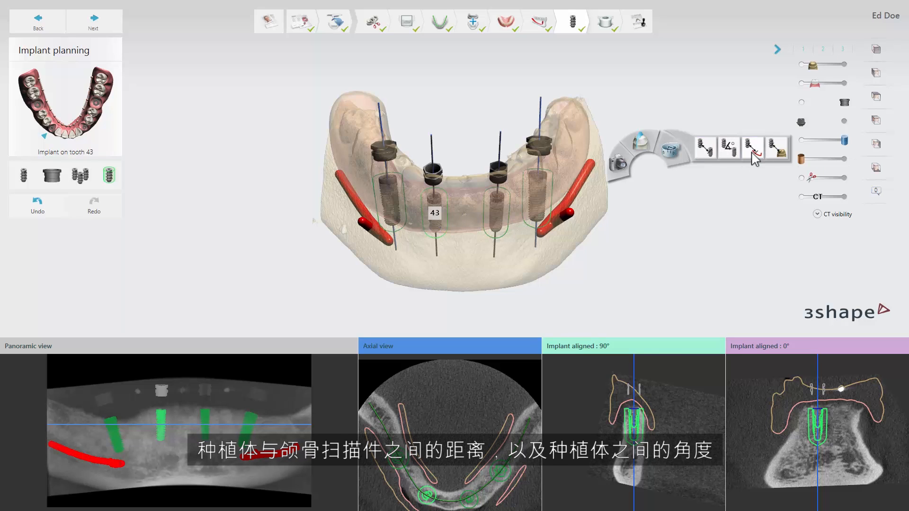
Step: Measure the tooth 43 implant's distance to the jaw scan and its angles to the other implants
click(780, 155)
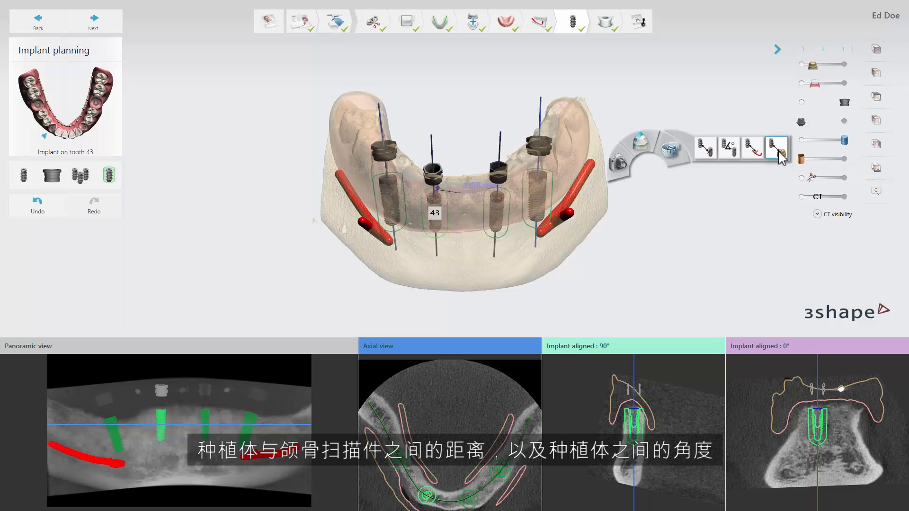
click(780, 155)
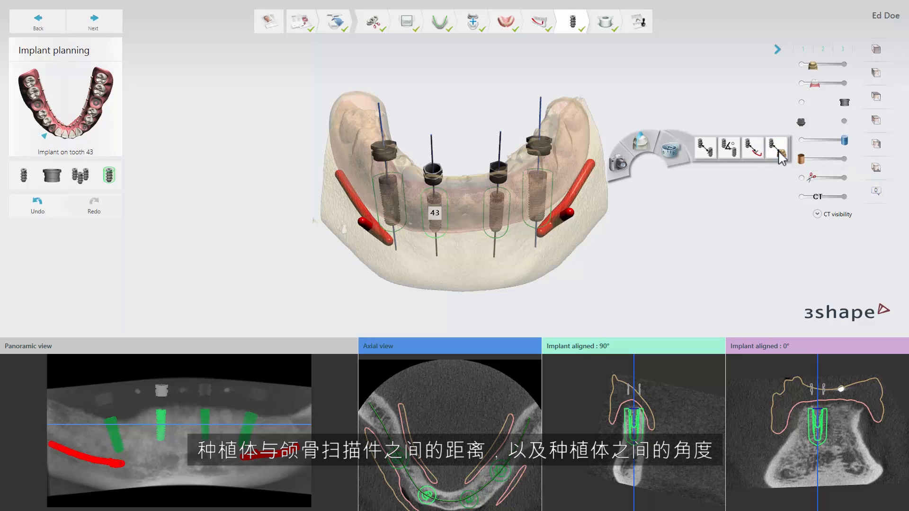
click(733, 155)
click(733, 155)
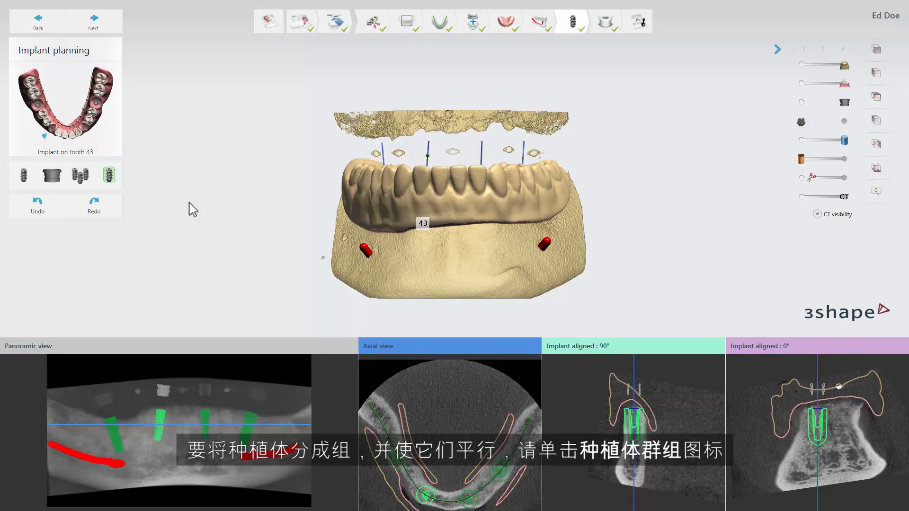
Step: Group implants 33 and 43 so that they are parallel, with implant 33 setting the group's direction
click(83, 177)
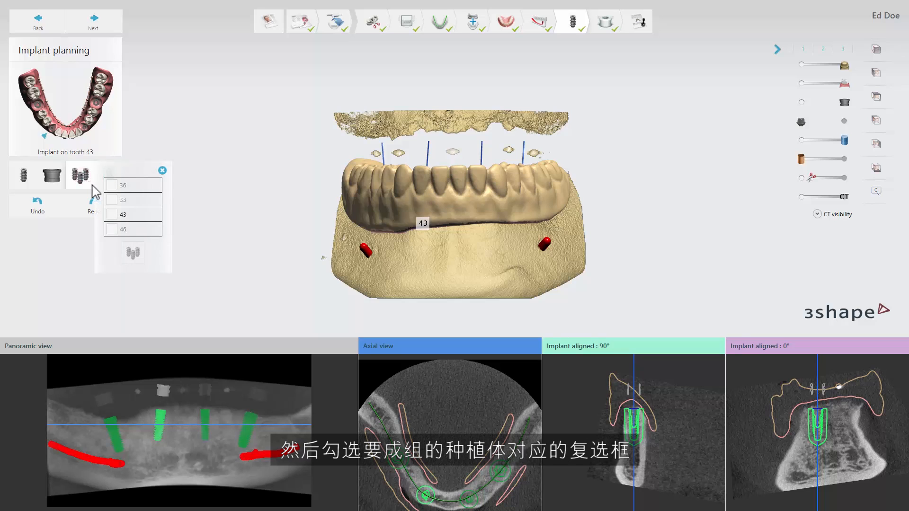
click(112, 199)
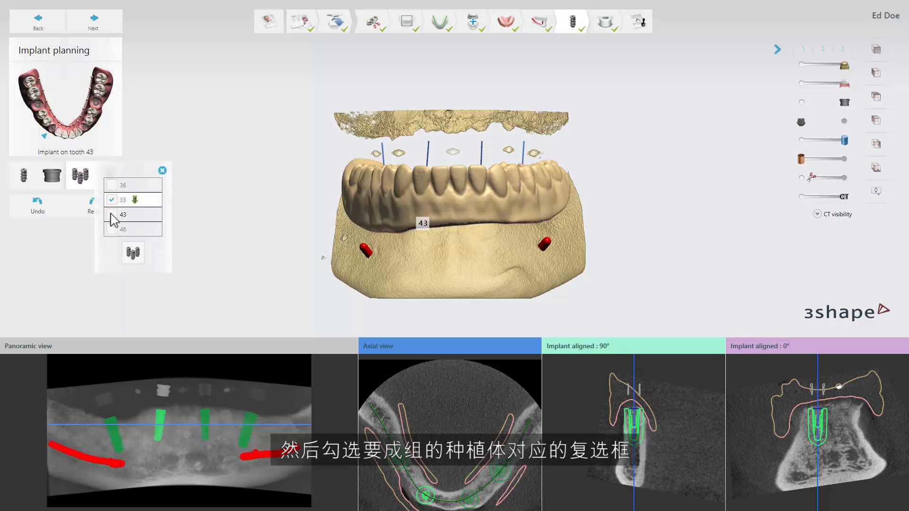
click(112, 214)
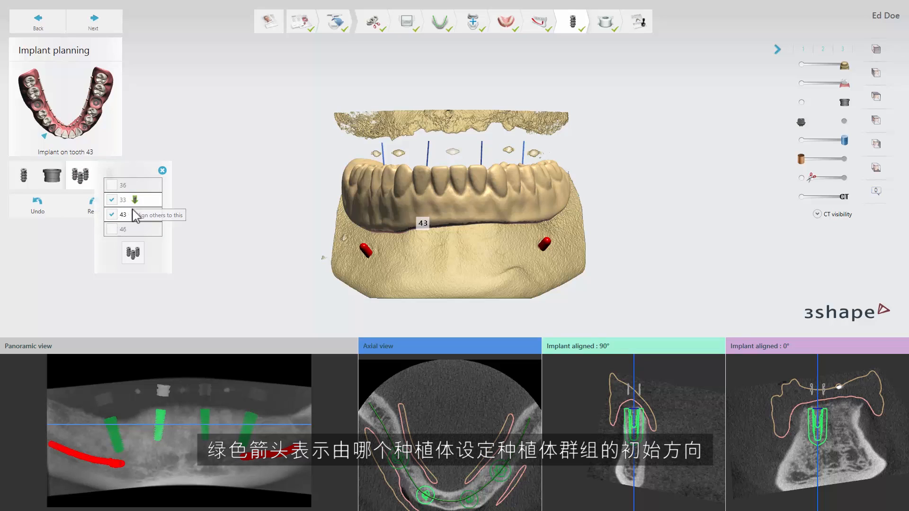
click(135, 214)
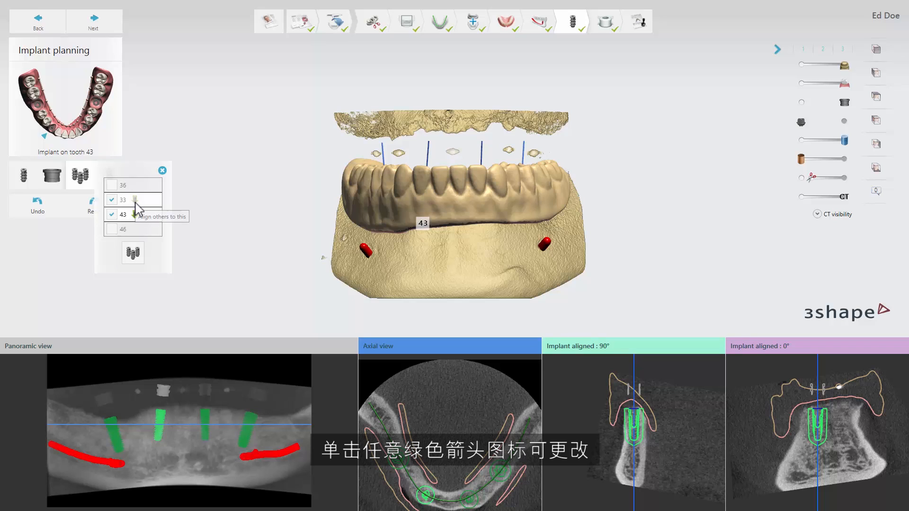
click(135, 199)
click(132, 251)
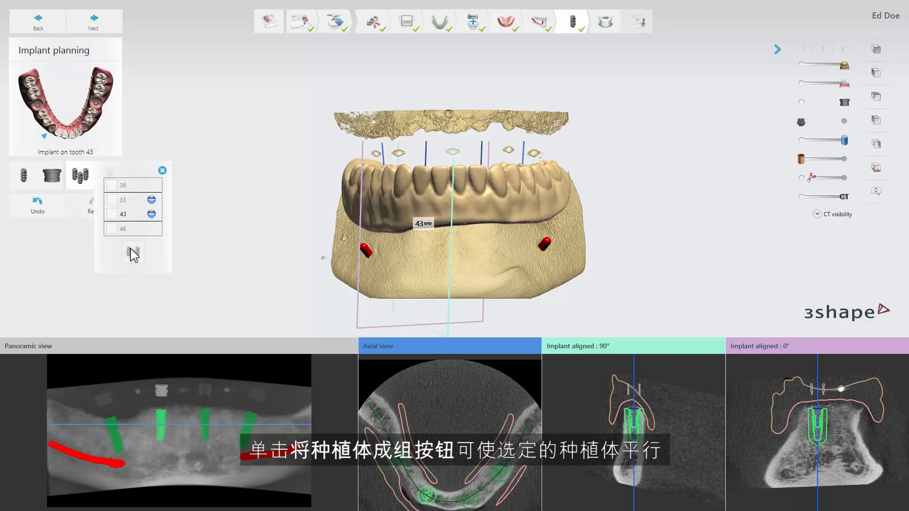
click(162, 171)
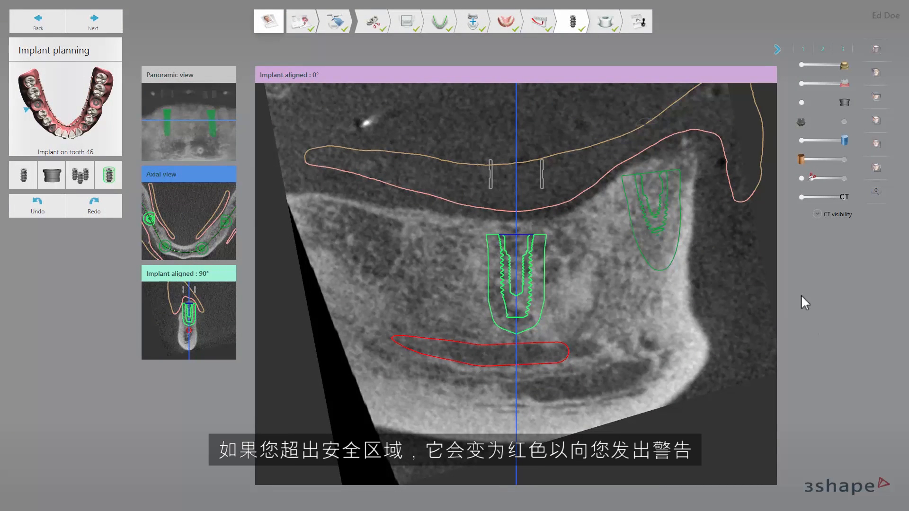
Step: Try moving the tooth 46 implant along its axis near the nerve to test its safety zone
mouse_move(635, 315)
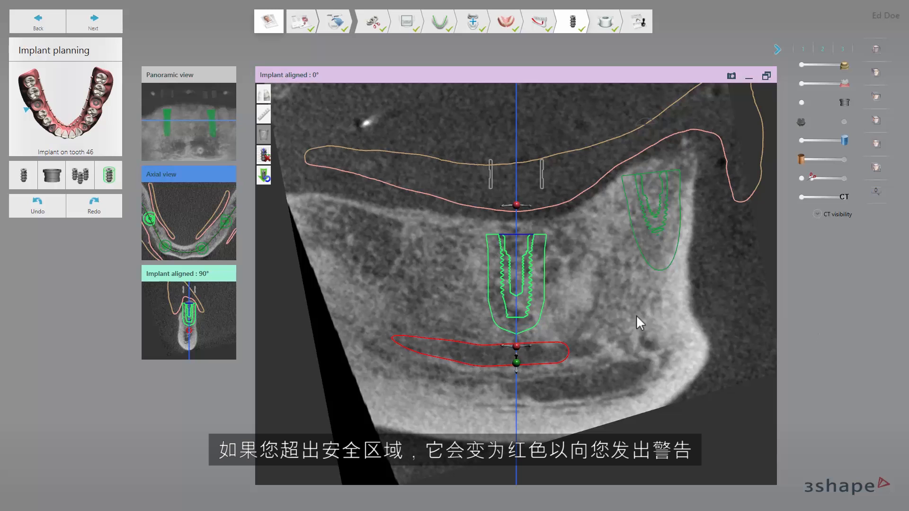
drag(516, 363, 535, 300)
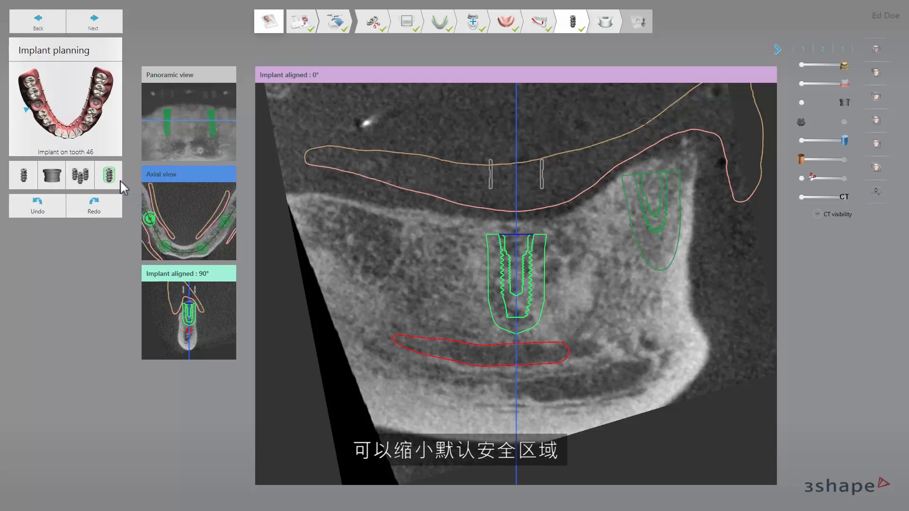
Step: Try out a custom safety zone for the tooth 46 implant by adjusting its radial and apical distances
click(119, 182)
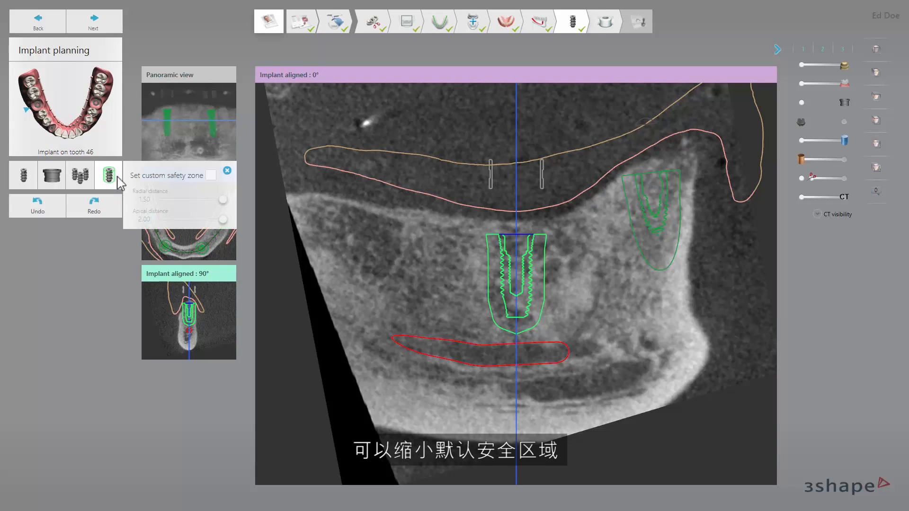
click(210, 176)
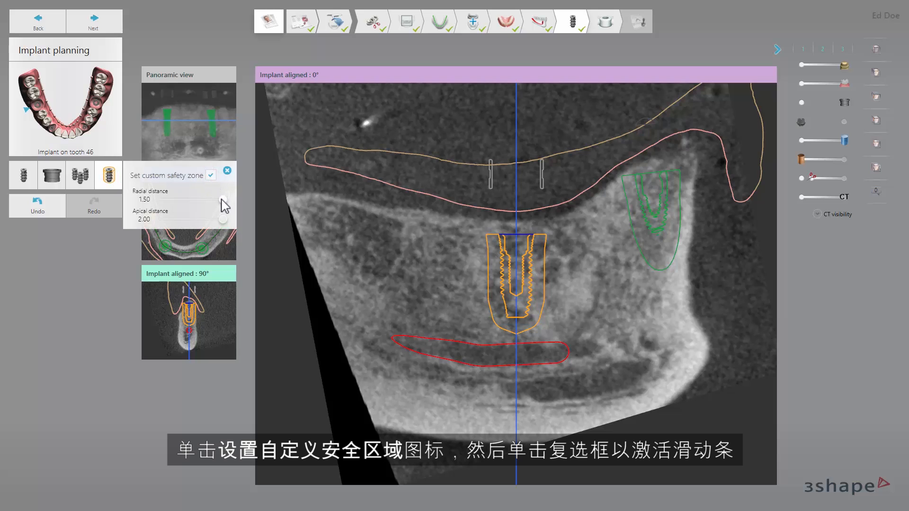
drag(222, 198, 227, 219)
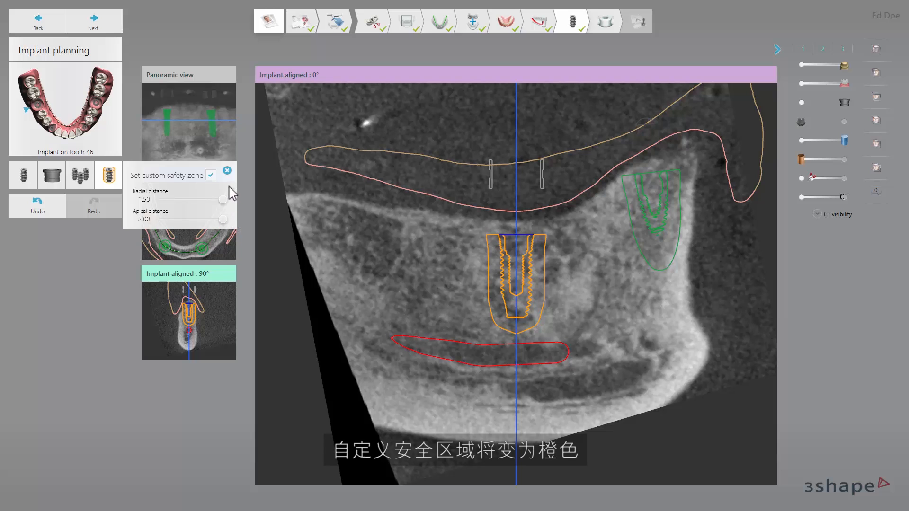
click(211, 175)
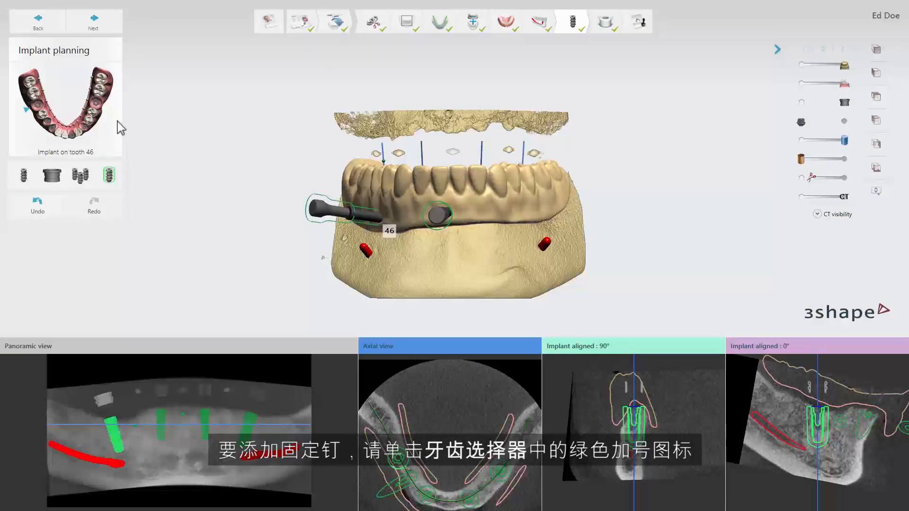
Step: Add an Avinent Anchor Pin with diameter 1.6 mm and length 26.0 mm at tooth 35
mouse_move(92, 113)
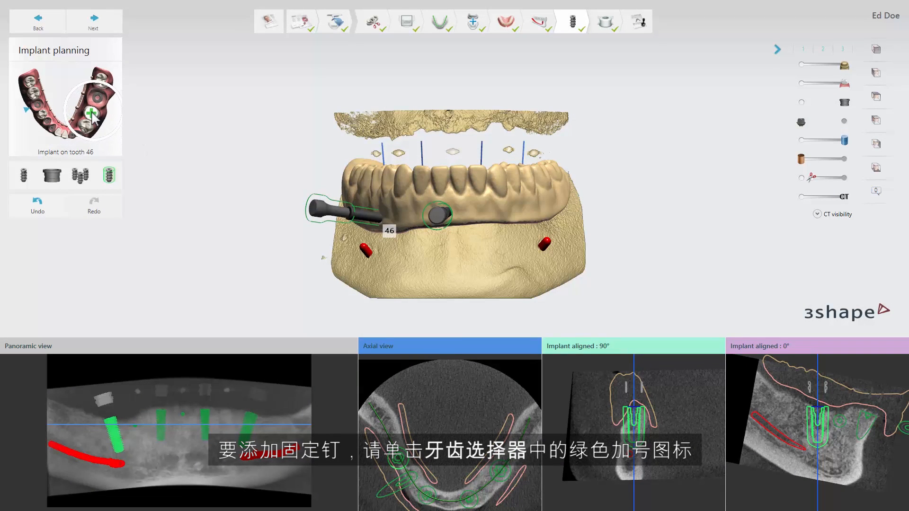
click(92, 113)
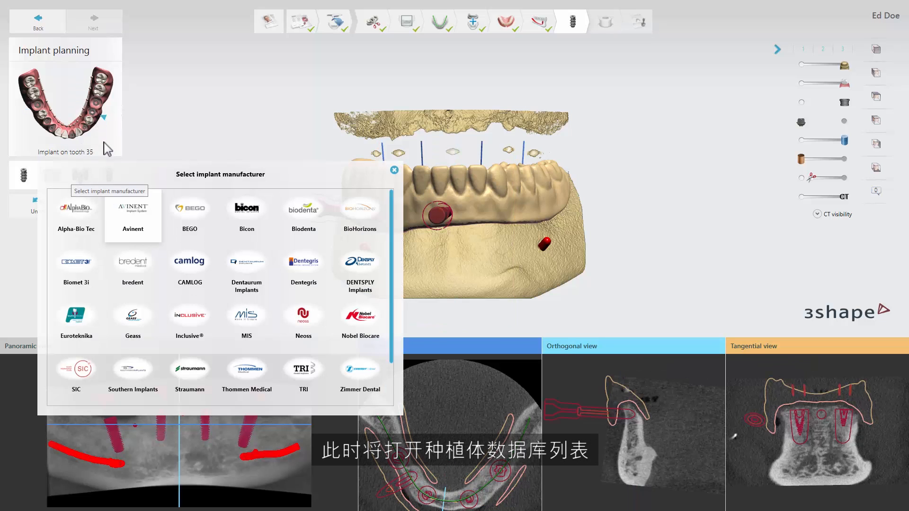
click(132, 217)
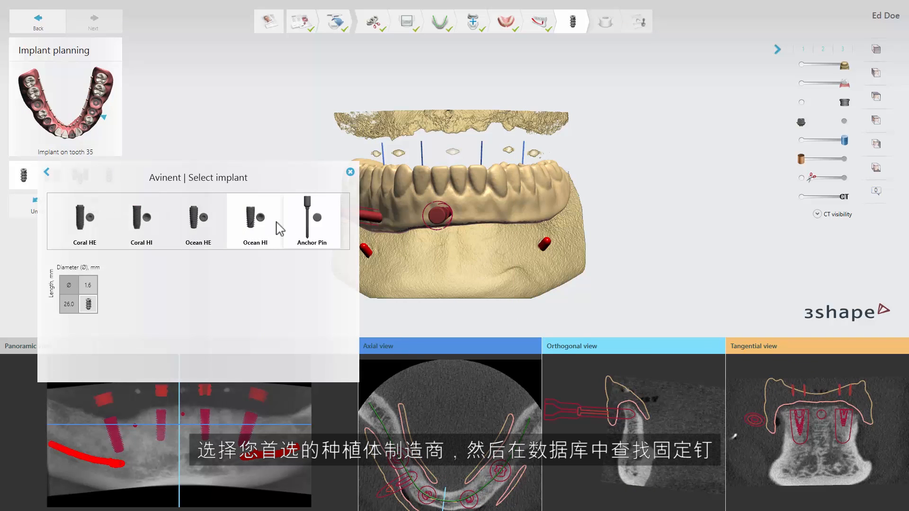
click(312, 223)
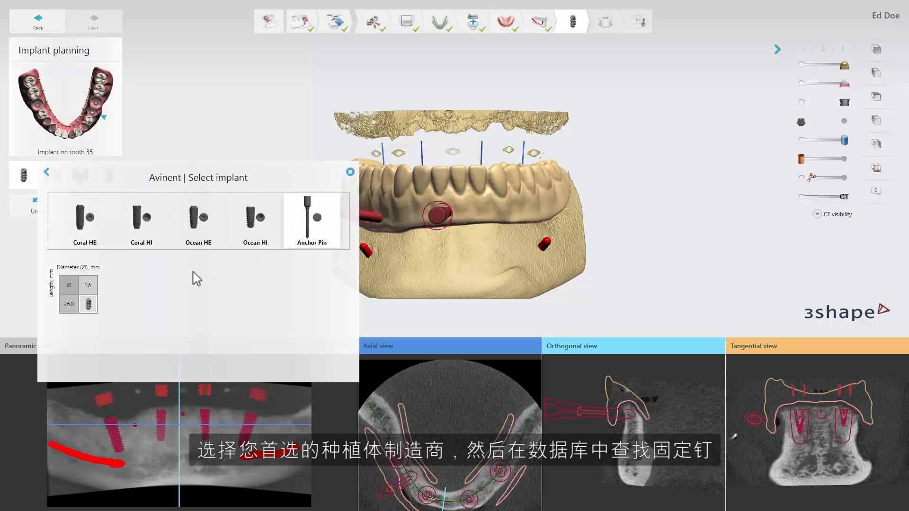
click(89, 304)
click(90, 304)
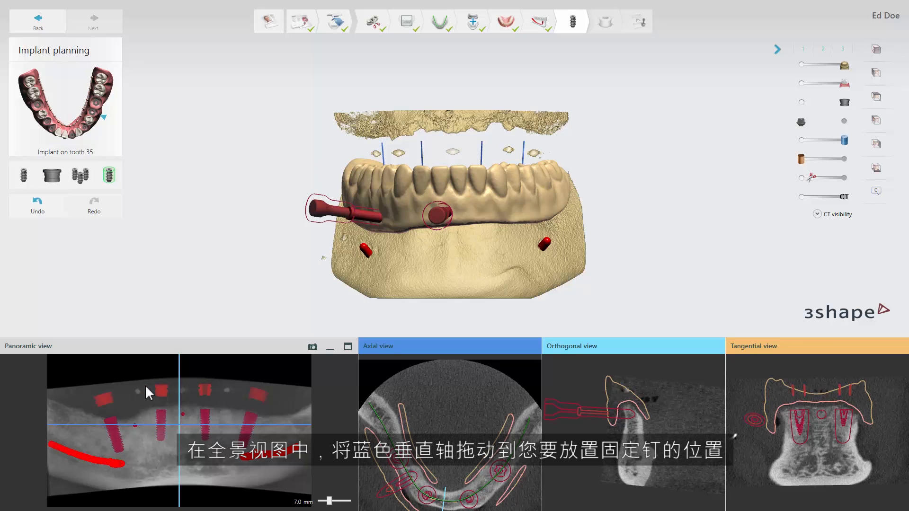
Step: Place the anchor pin between implants 33 and 36, setting its apex and shoulder in the orthogonal view
drag(178, 425, 226, 419)
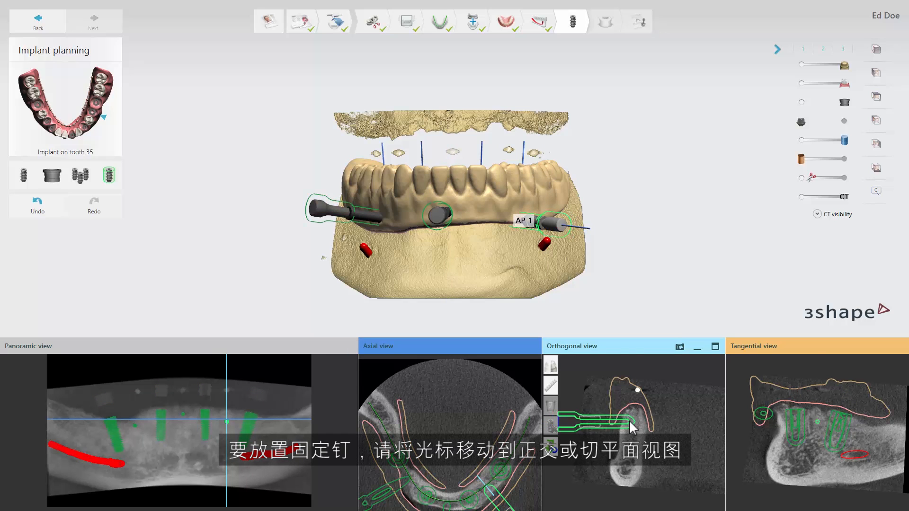
click(630, 421)
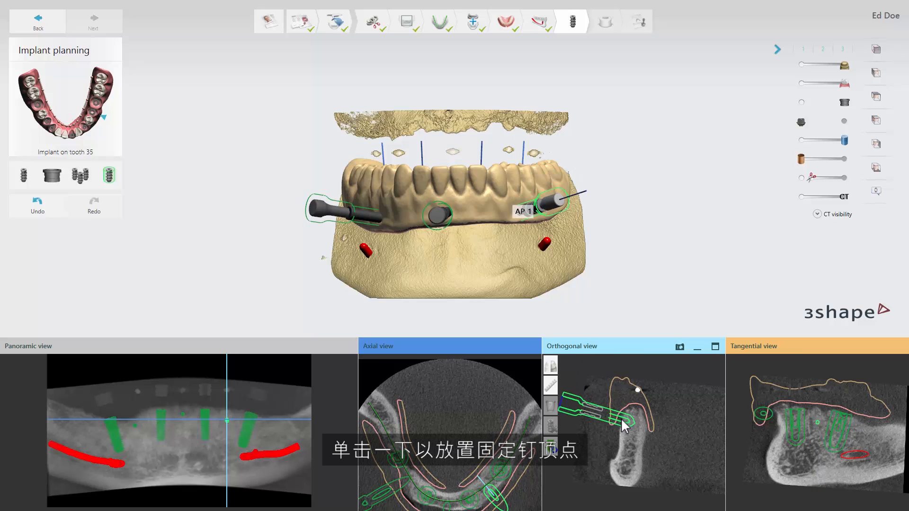
click(620, 419)
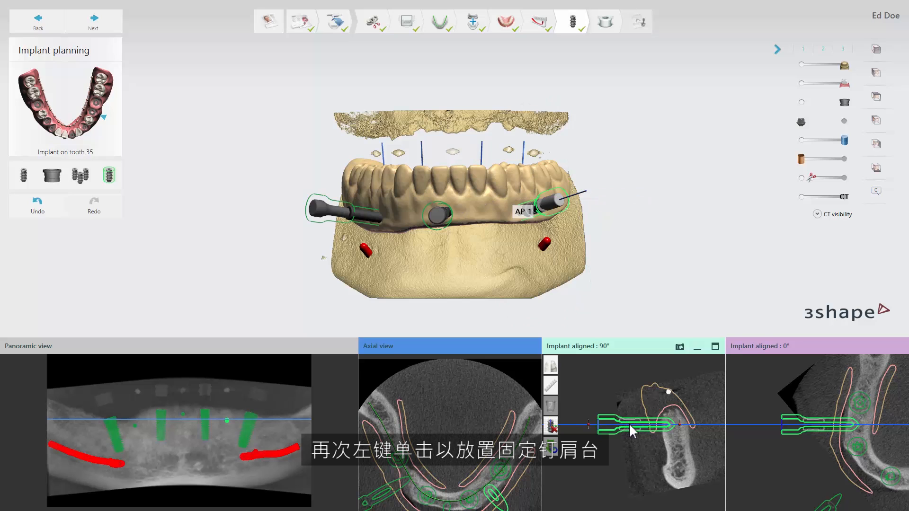
Step: Adjust the anchor pin's position and tilt slightly in the implant-aligned 90° view
click(629, 424)
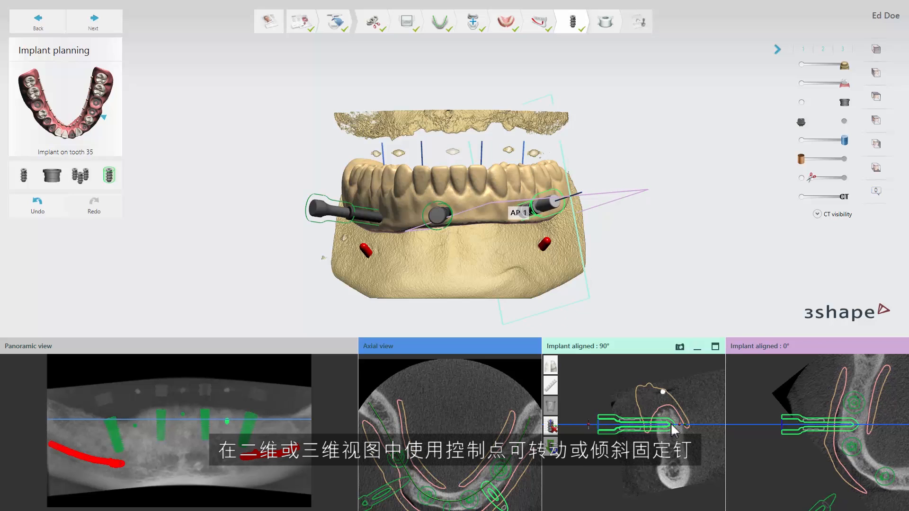
mouse_move(679, 425)
drag(679, 424, 679, 424)
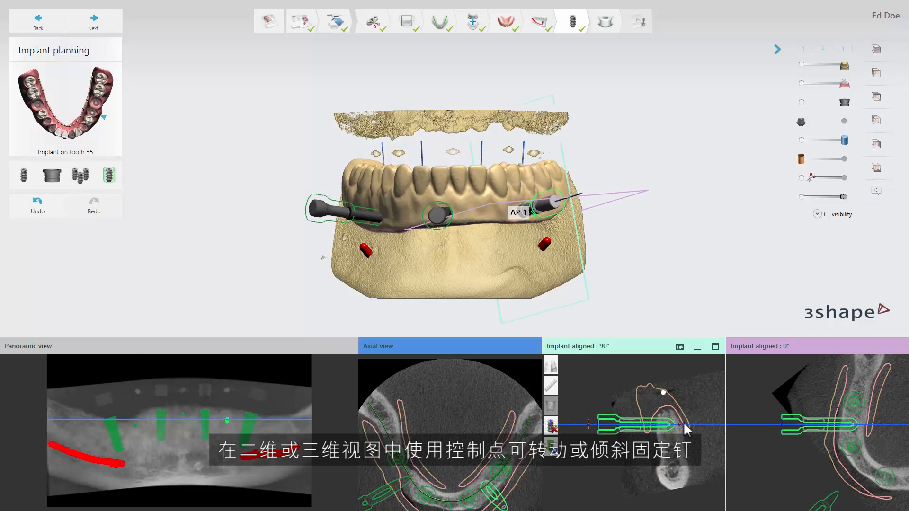
Step: Show the generic abutments with the cross-section clipping enabled, and adjust the tooth 33 abutment using its control points
mouse_move(684, 425)
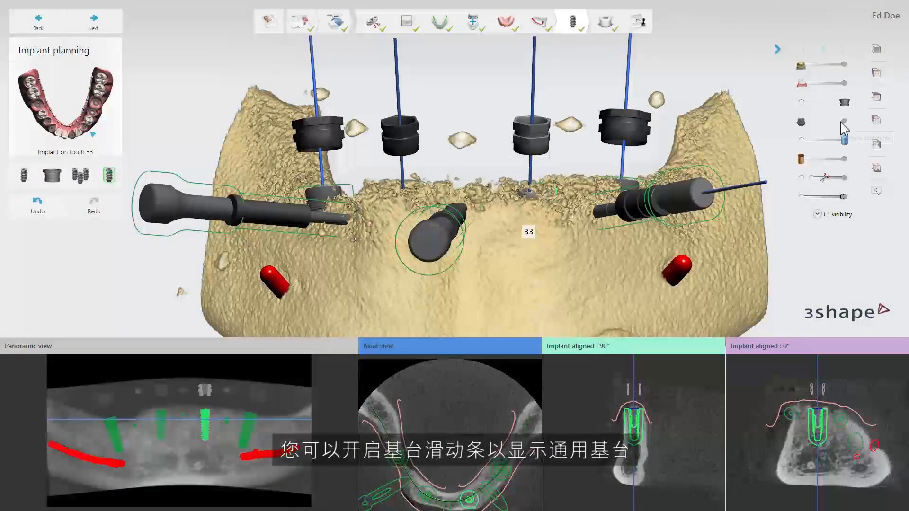
click(844, 122)
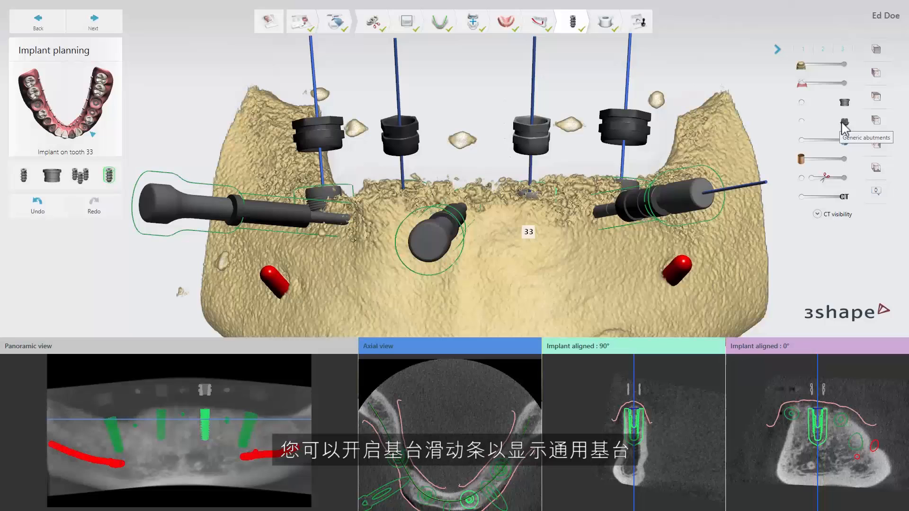
click(801, 178)
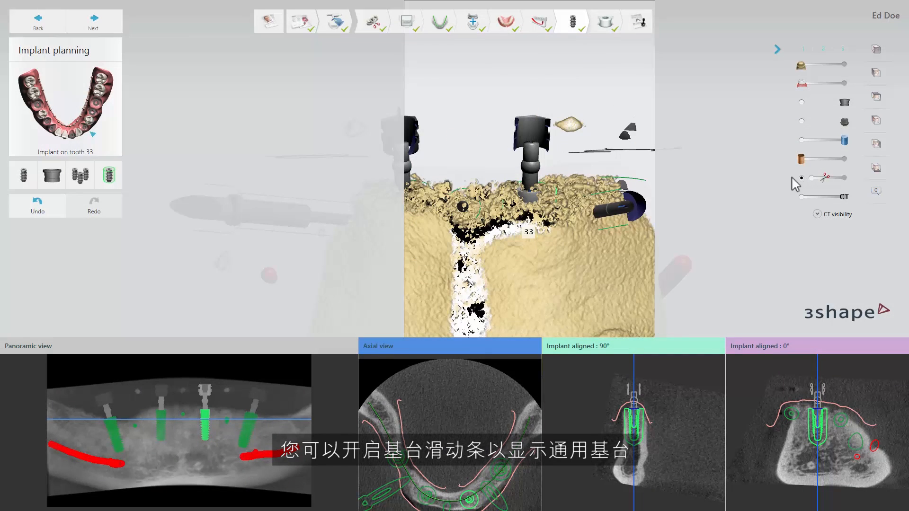
mouse_move(530, 158)
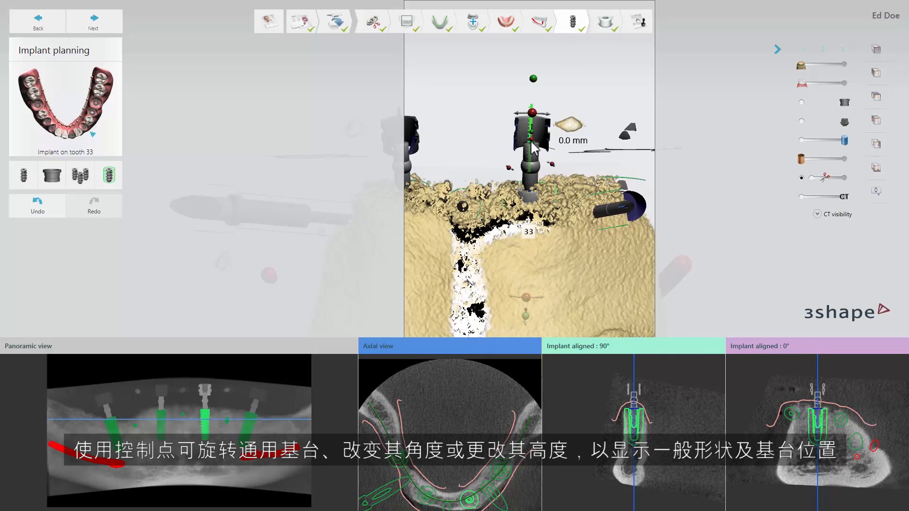
drag(534, 150, 555, 169)
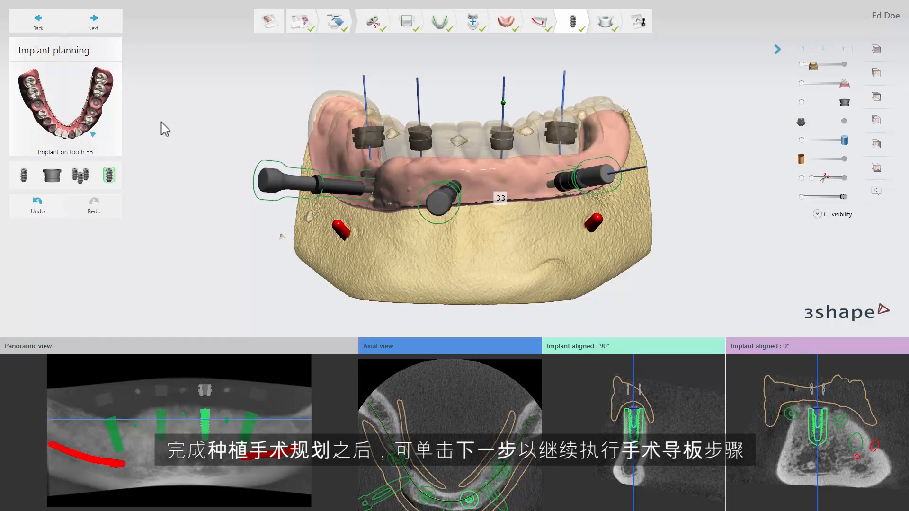
Step: Finish implant planning and proceed to the surgical guide design stage
click(115, 28)
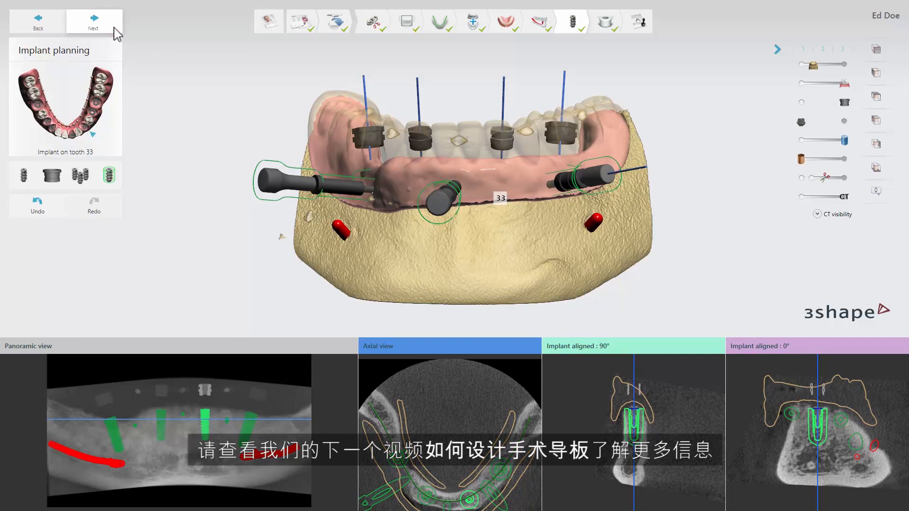